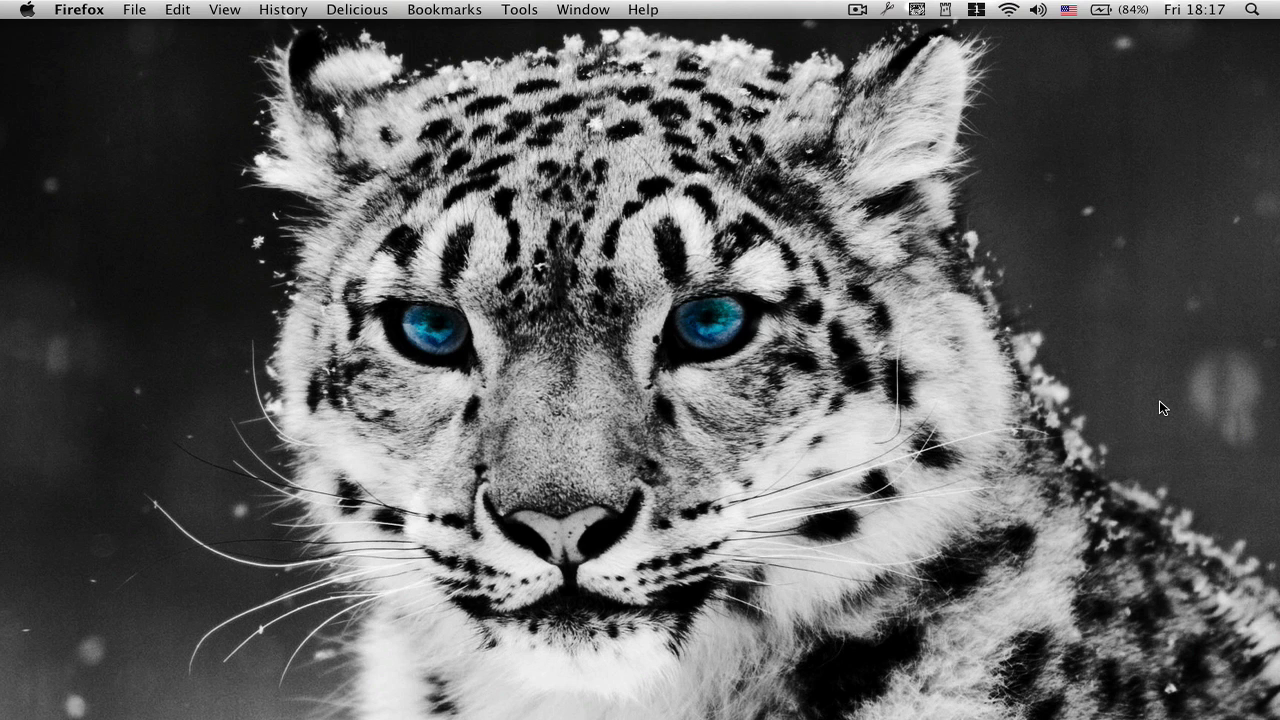
# Restore the minimized Firefox window with the ScreenToaster home page from the Dock
pyautogui.moveTo(886, 690)
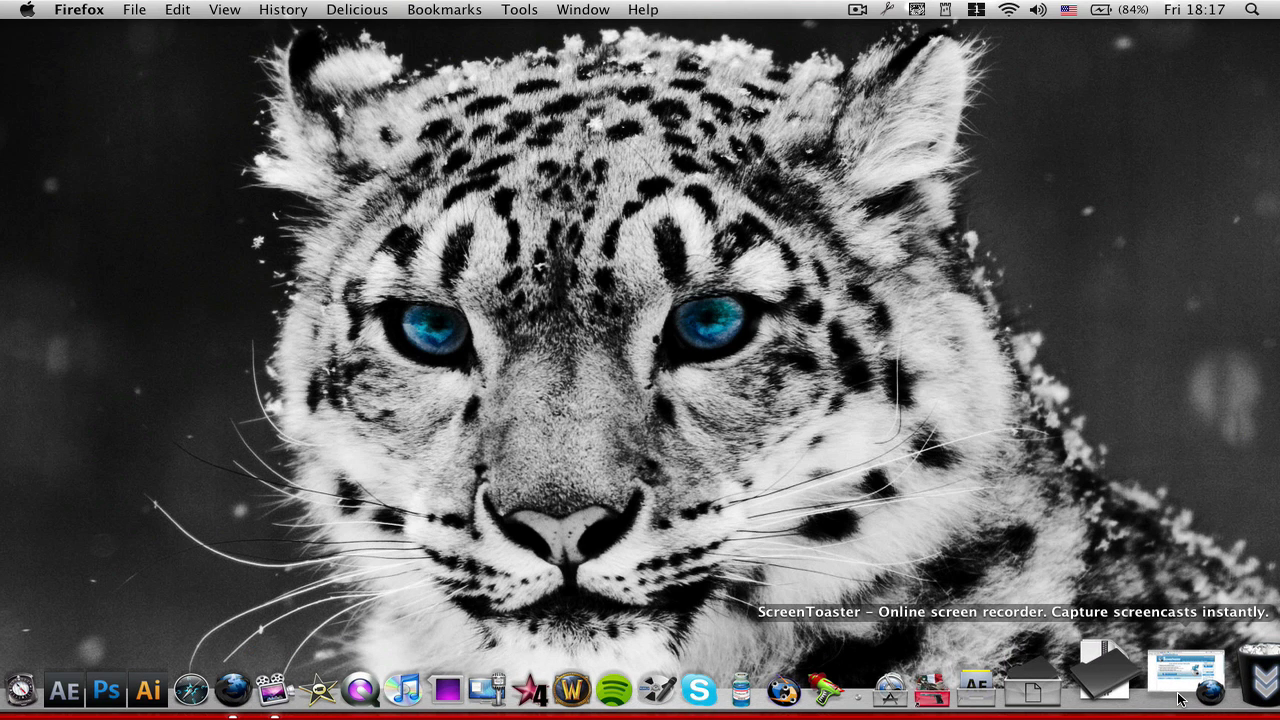
pyautogui.click(1181, 697)
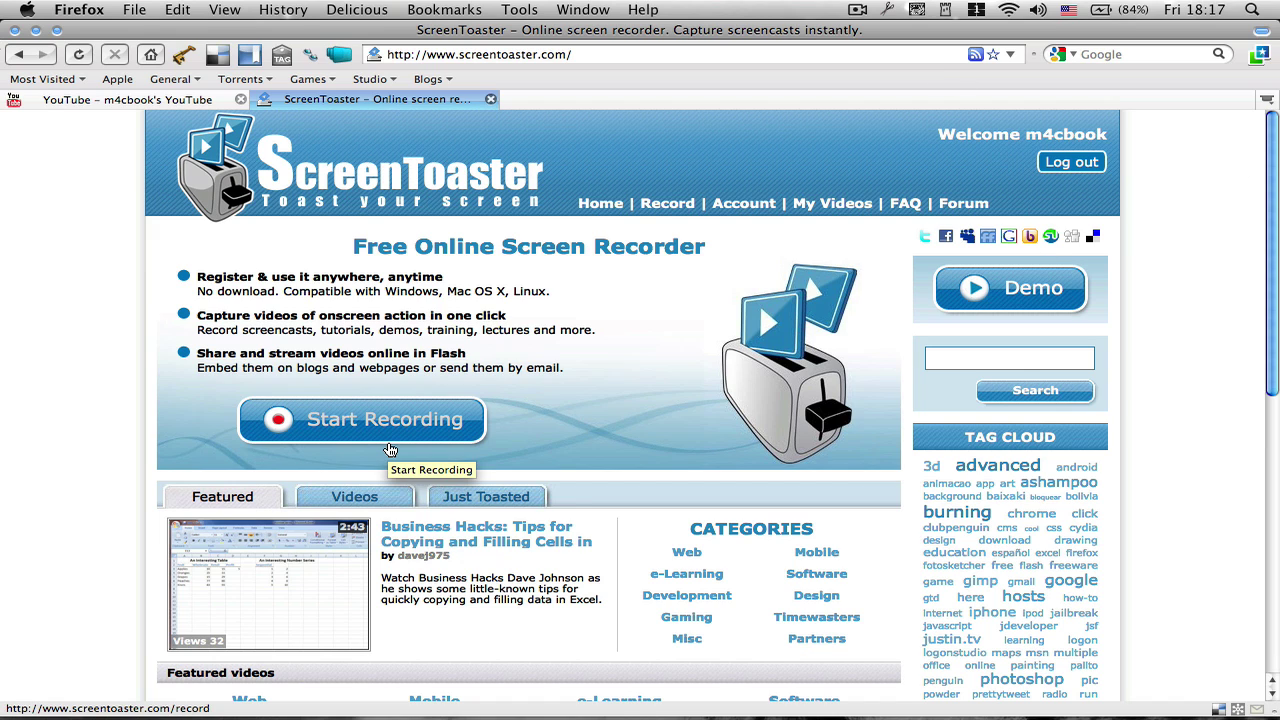
# Start Recording from the ScreenToaster home page to load the record page
pyautogui.click(388, 440)
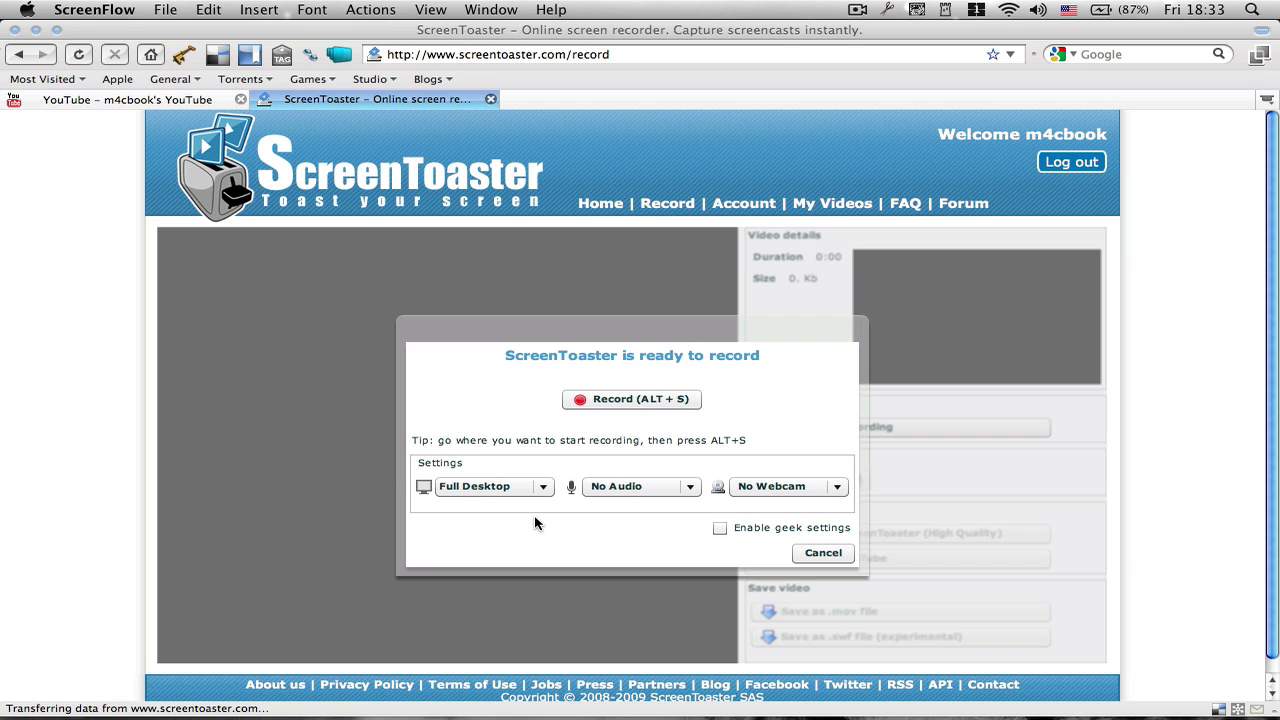
# Switch capture to Rectangular Area, then enlarge and move the frame over most of the page
pyautogui.click(519, 486)
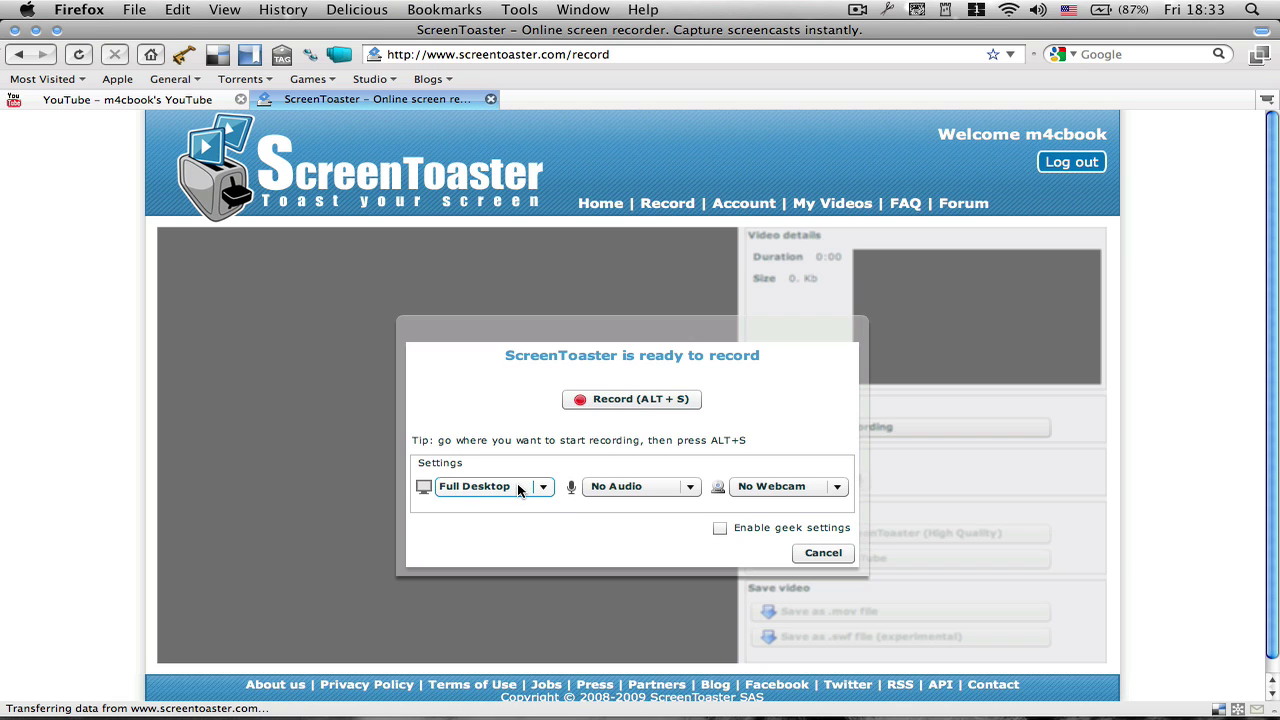
pyautogui.click(543, 487)
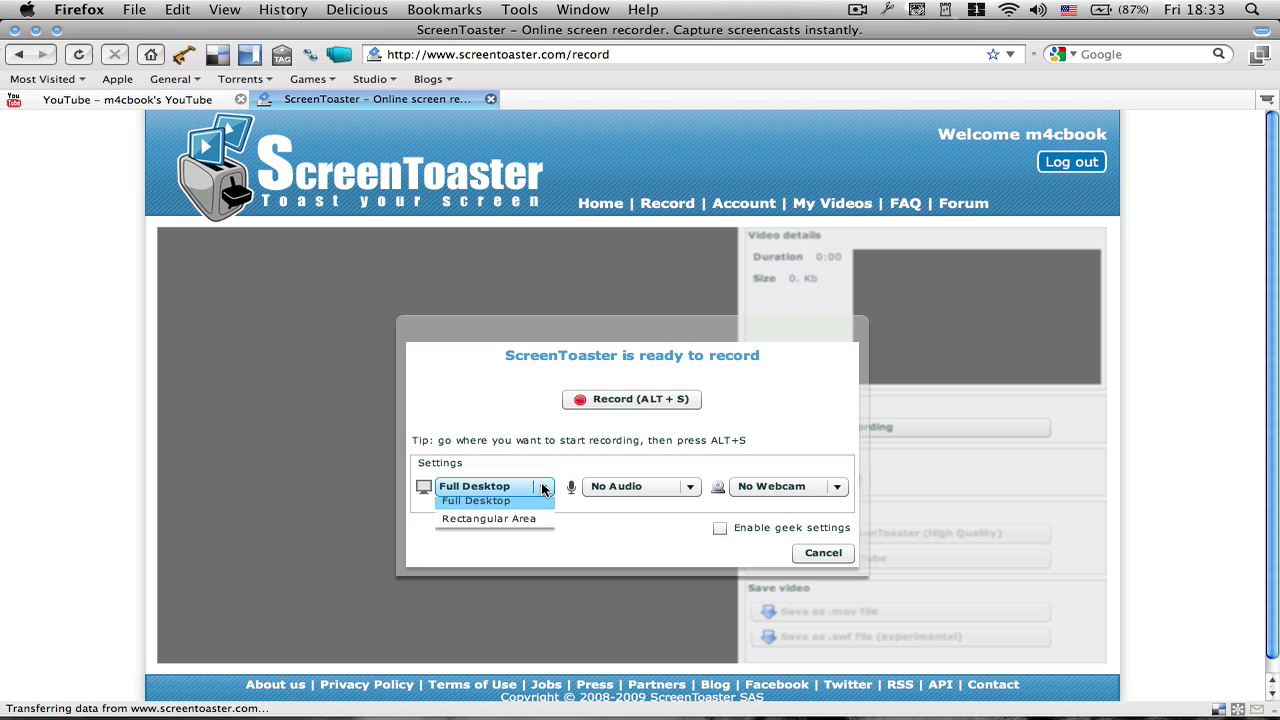
pyautogui.click(508, 525)
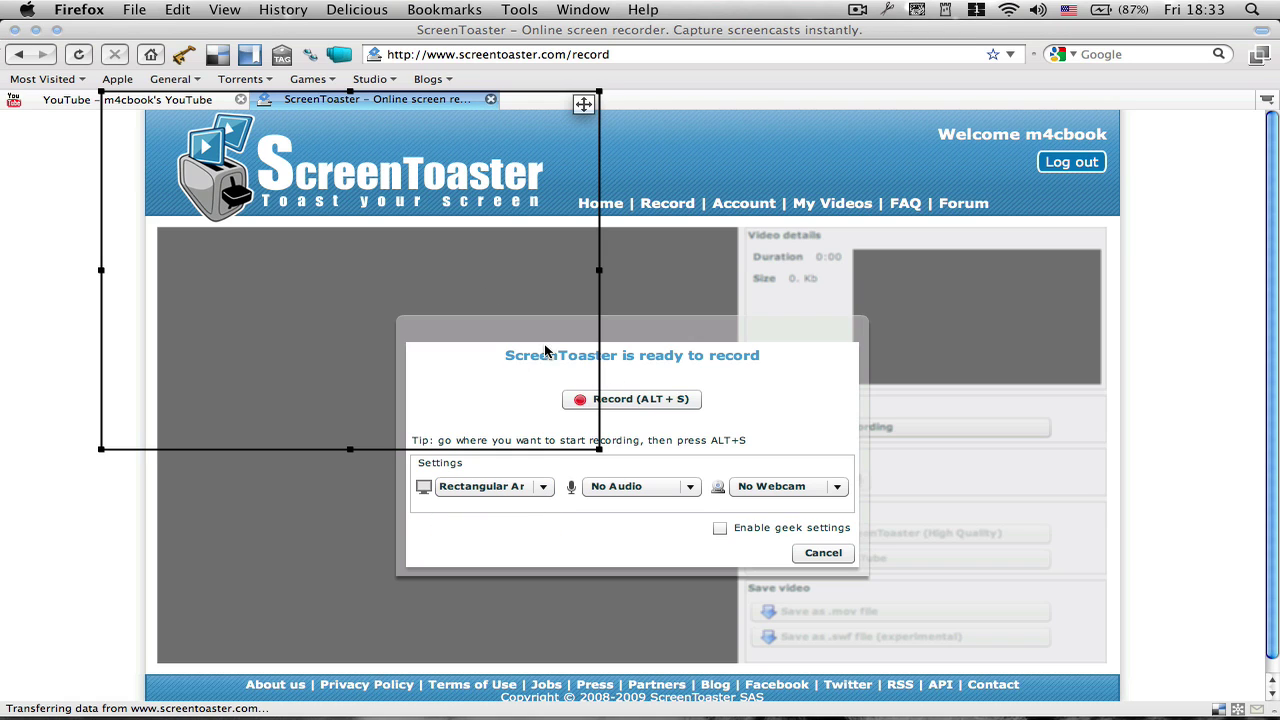
pyautogui.moveTo(599, 449); pyautogui.dragTo(1016, 532)
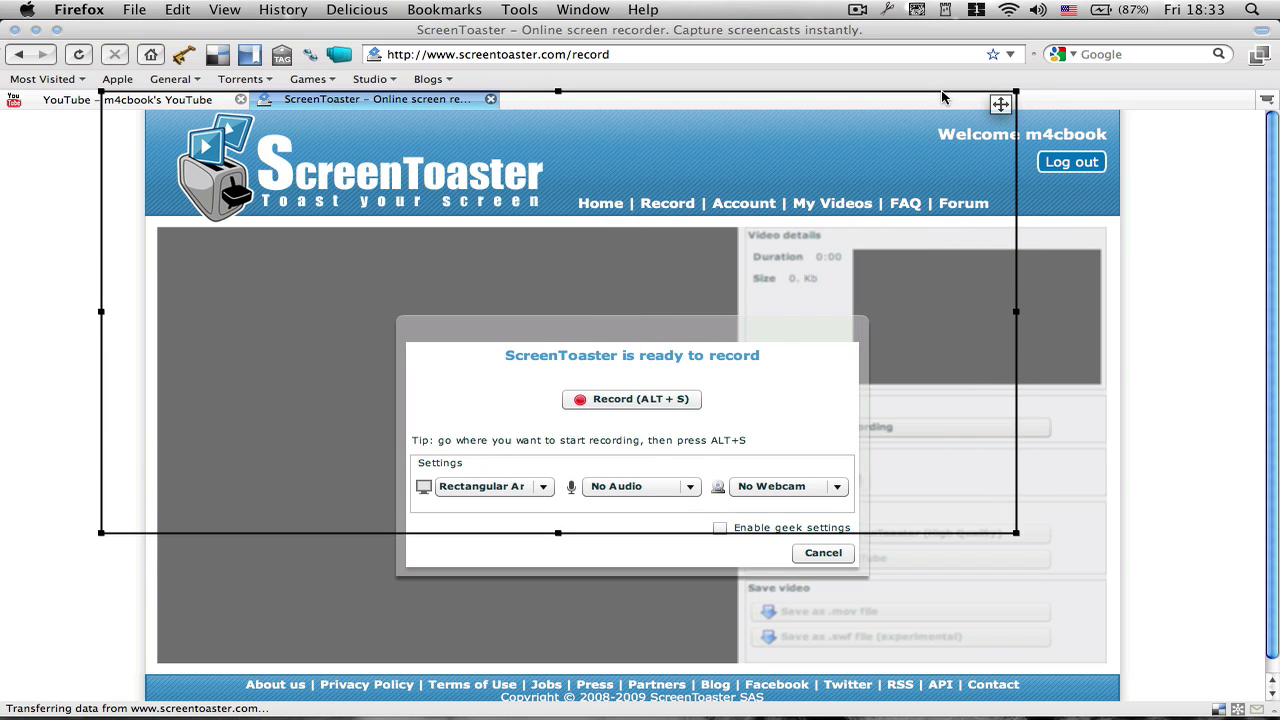
pyautogui.moveTo(1000, 104); pyautogui.dragTo(1092, 173)
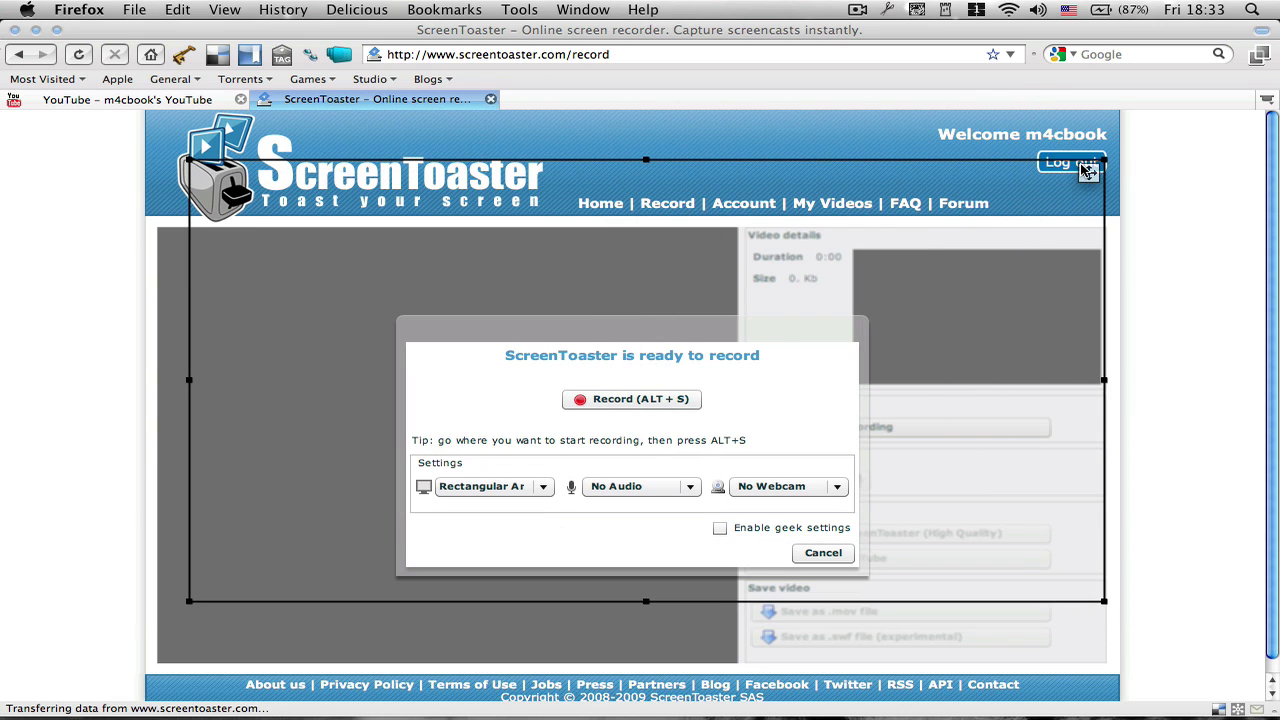
# Set audio to Built-in Microphone and allow the site camera and microphone access
pyautogui.click(678, 486)
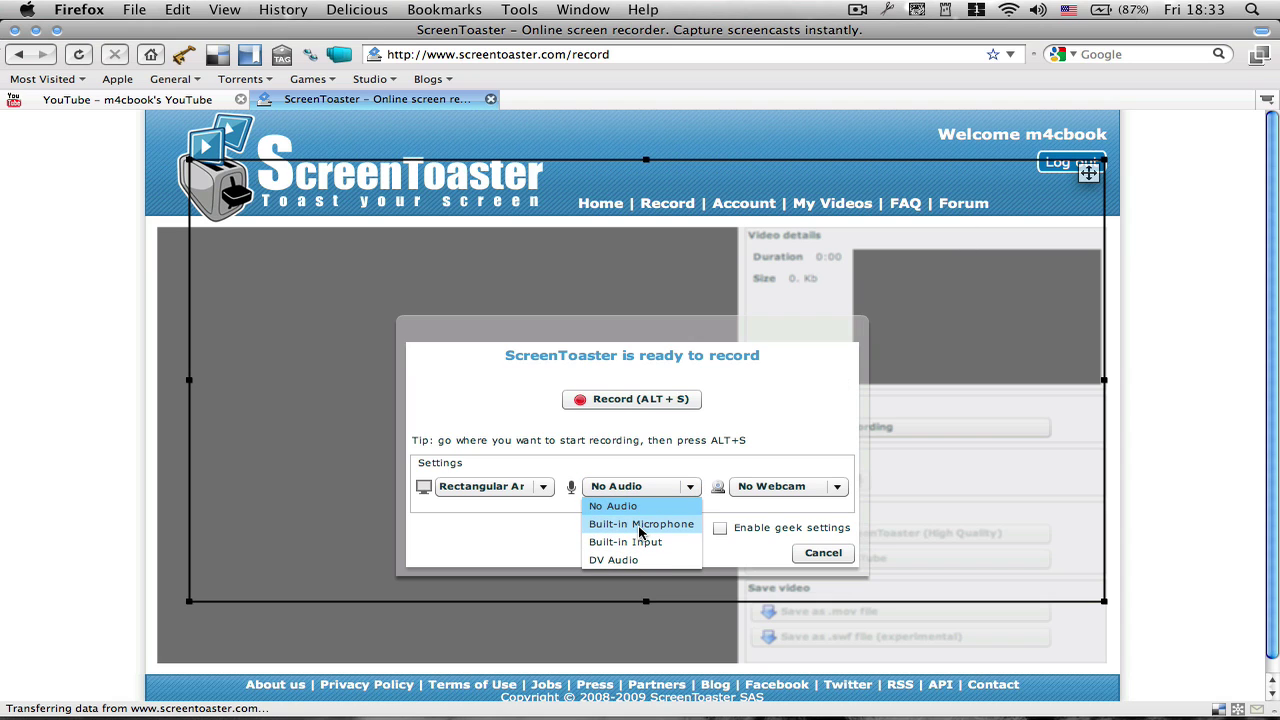
pyautogui.click(641, 527)
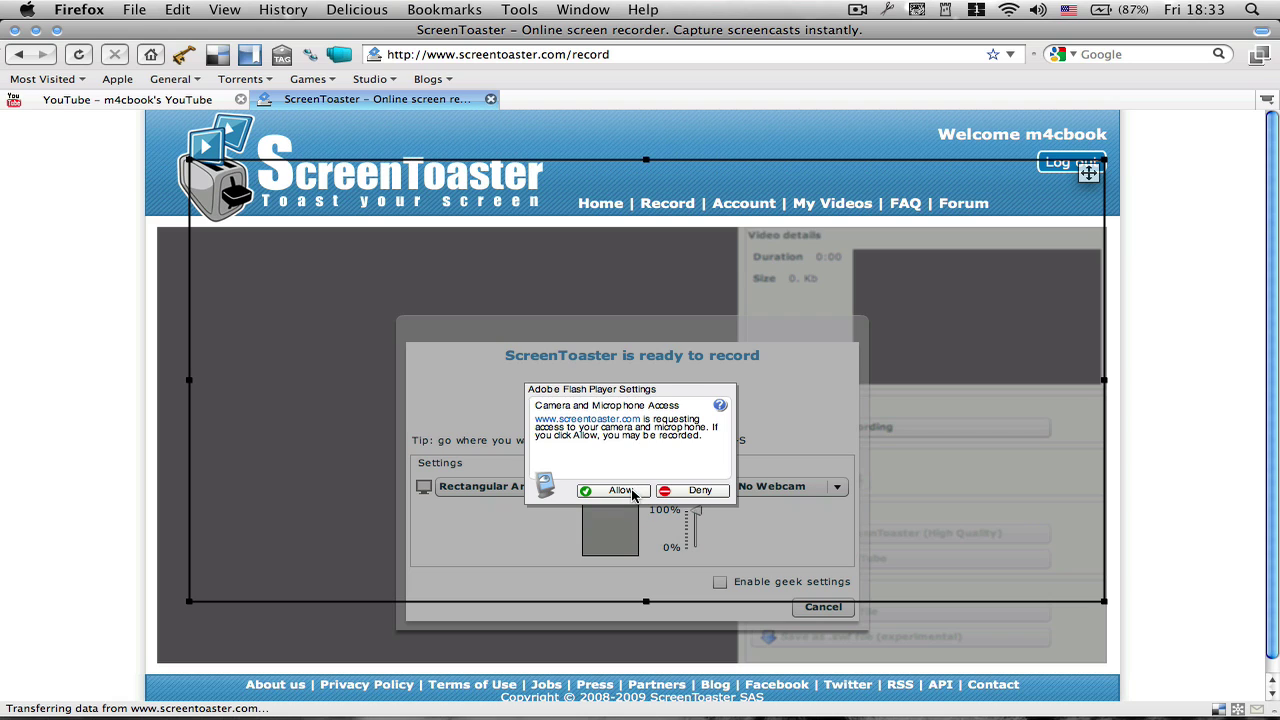
pyautogui.click(619, 490)
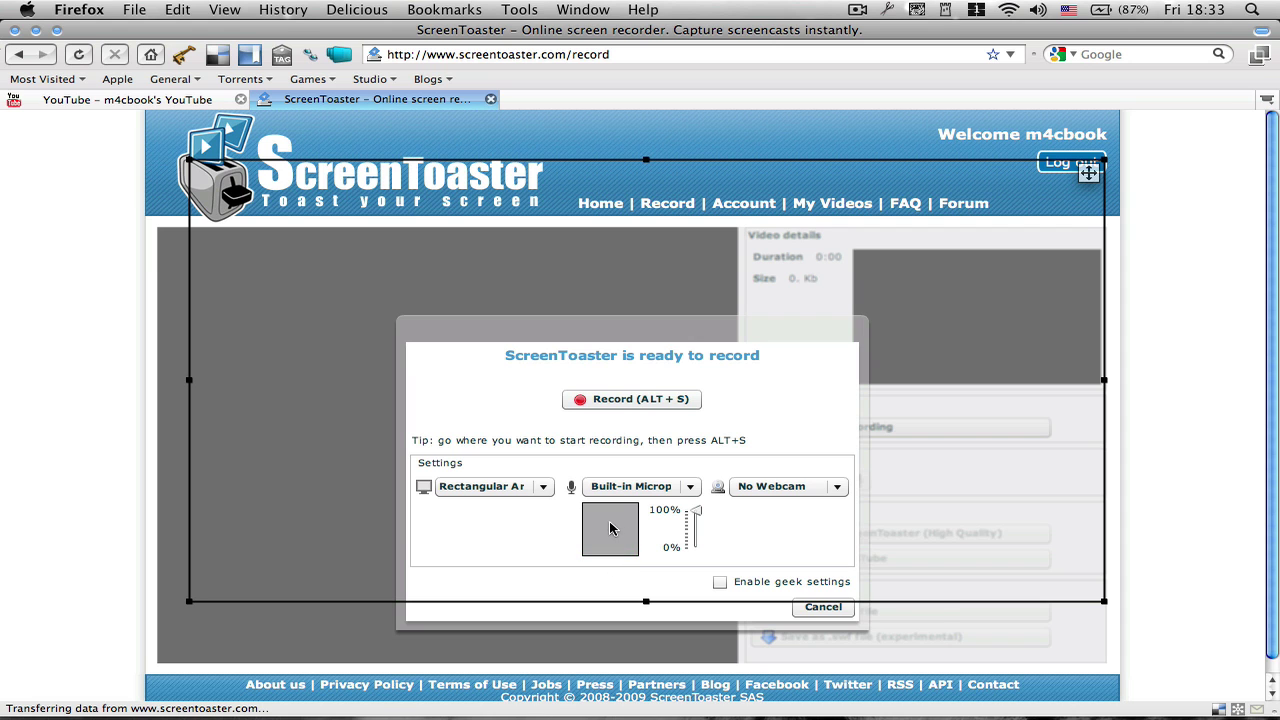
# Choose CamTwist as the webcam source
pyautogui.click(834, 486)
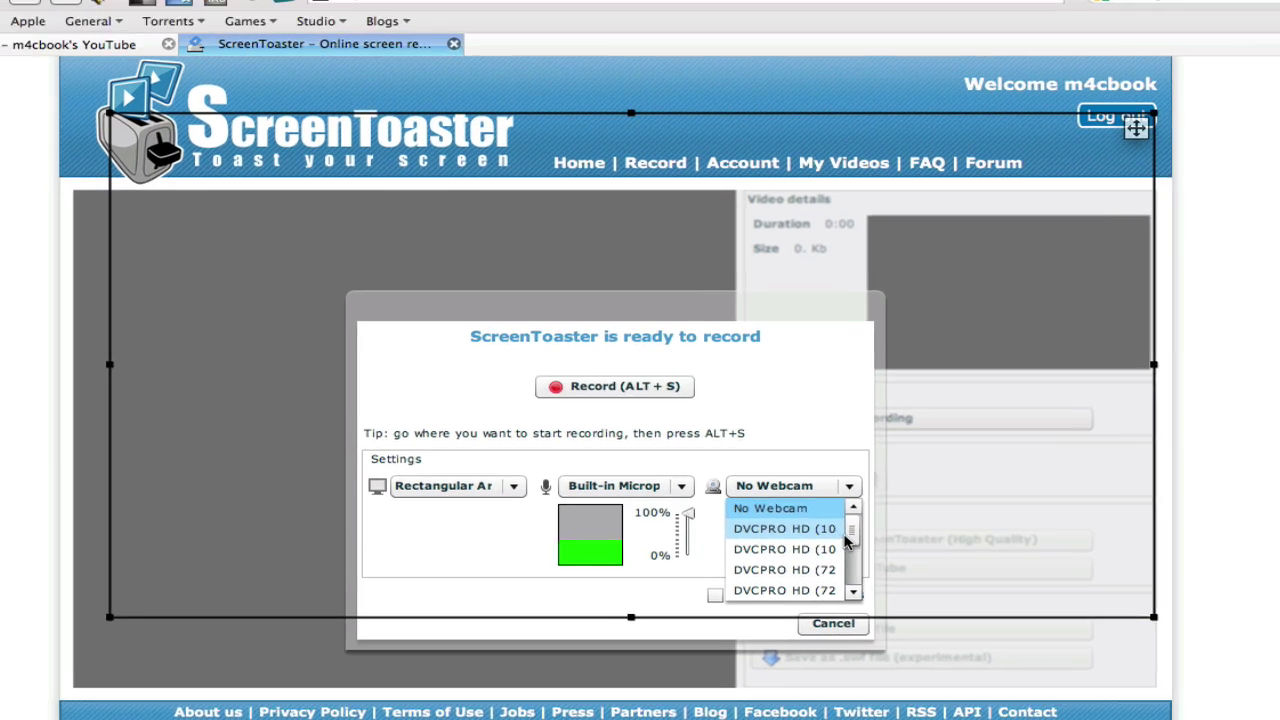
pyautogui.moveTo(841, 528); pyautogui.dragTo(842, 558)
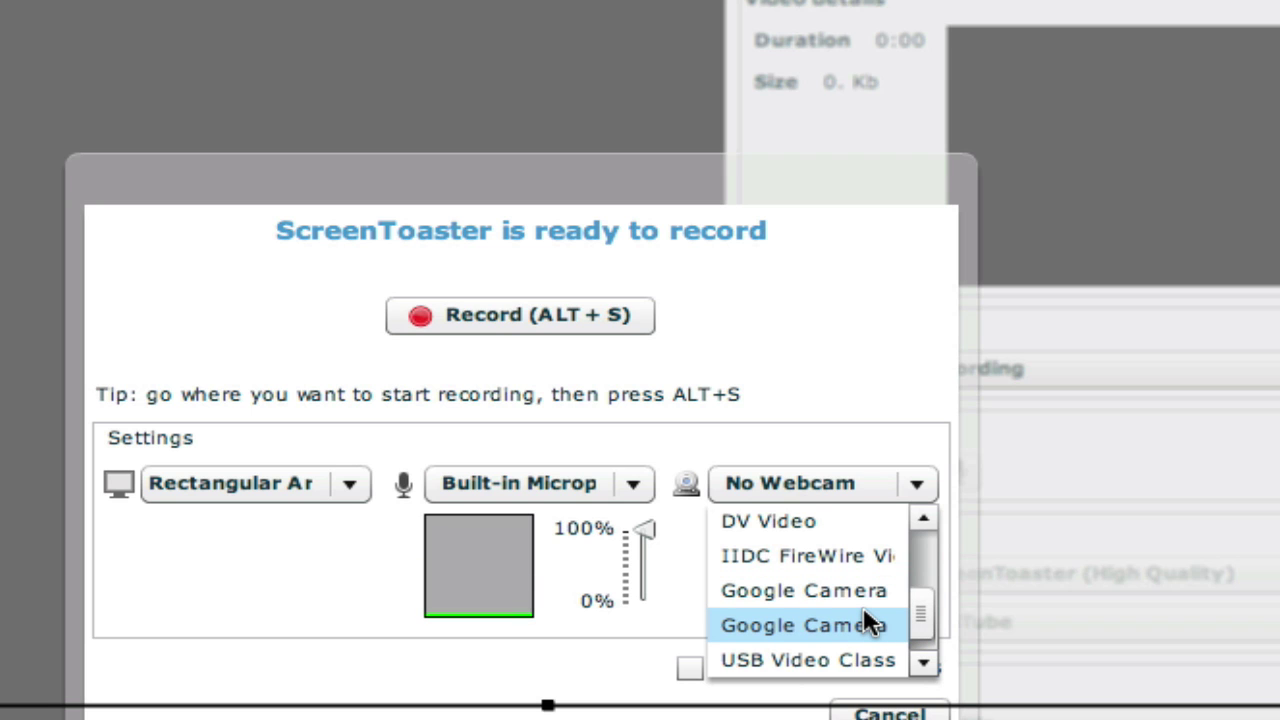
pyautogui.scroll(-1, 910, 606)
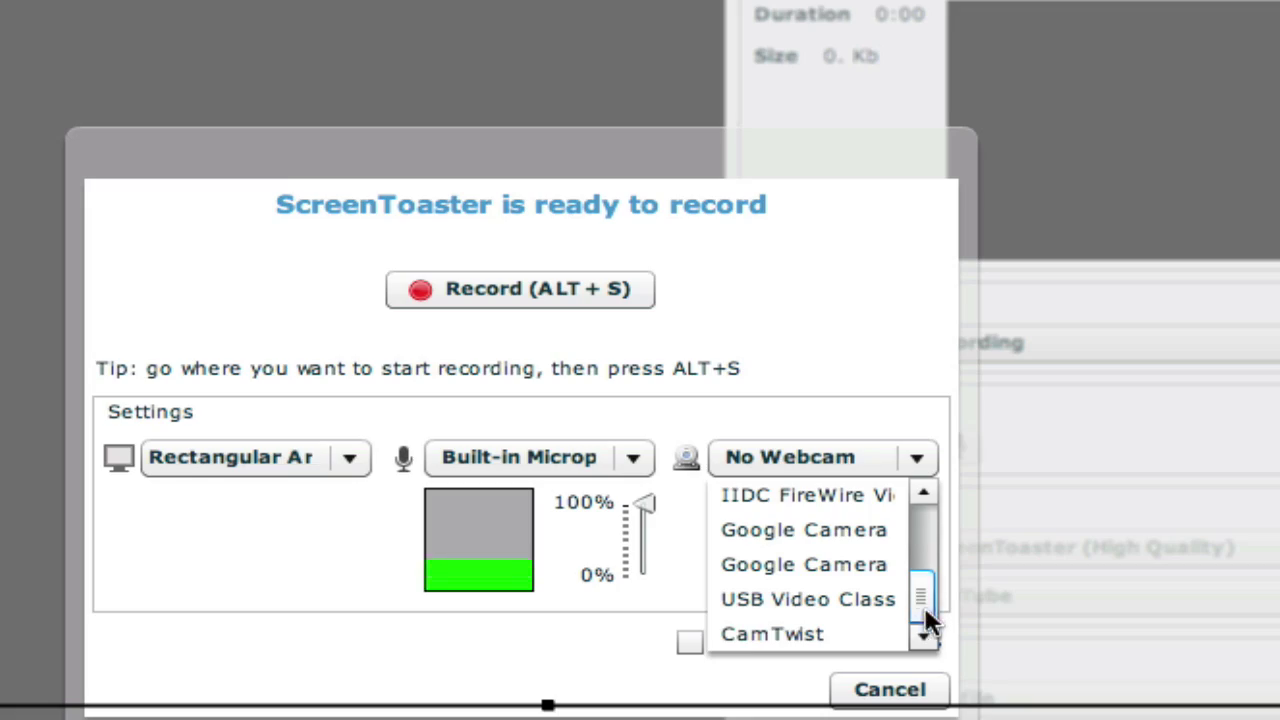
pyautogui.click(803, 633)
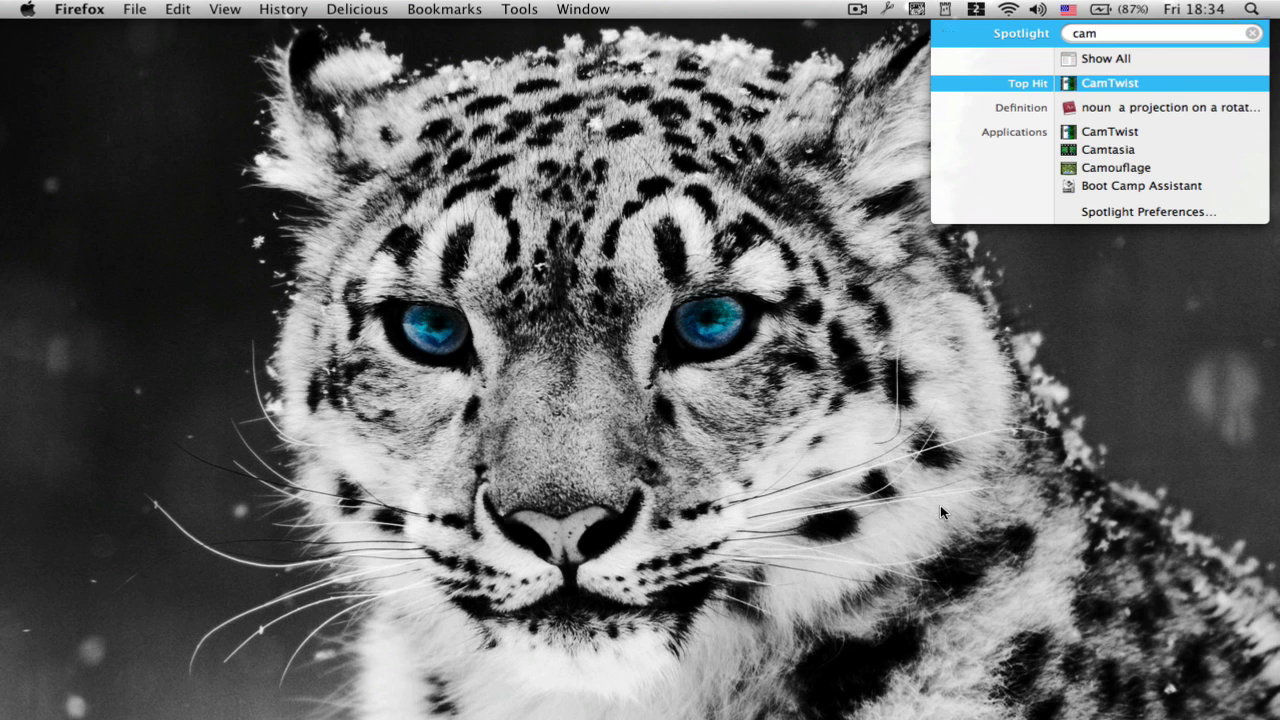
# Launch CamTwist, center its window, and select Webcam as the video source
pyautogui.press('Return')
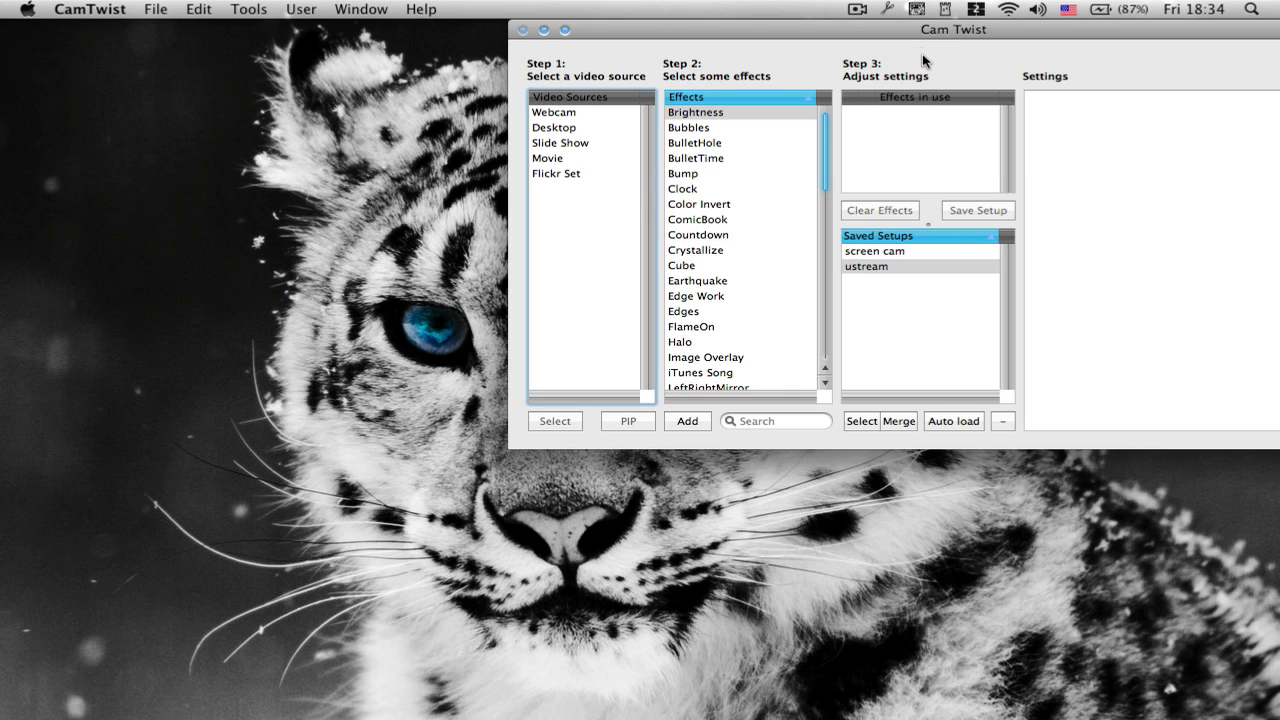
pyautogui.moveTo(925, 30); pyautogui.dragTo(657, 83)
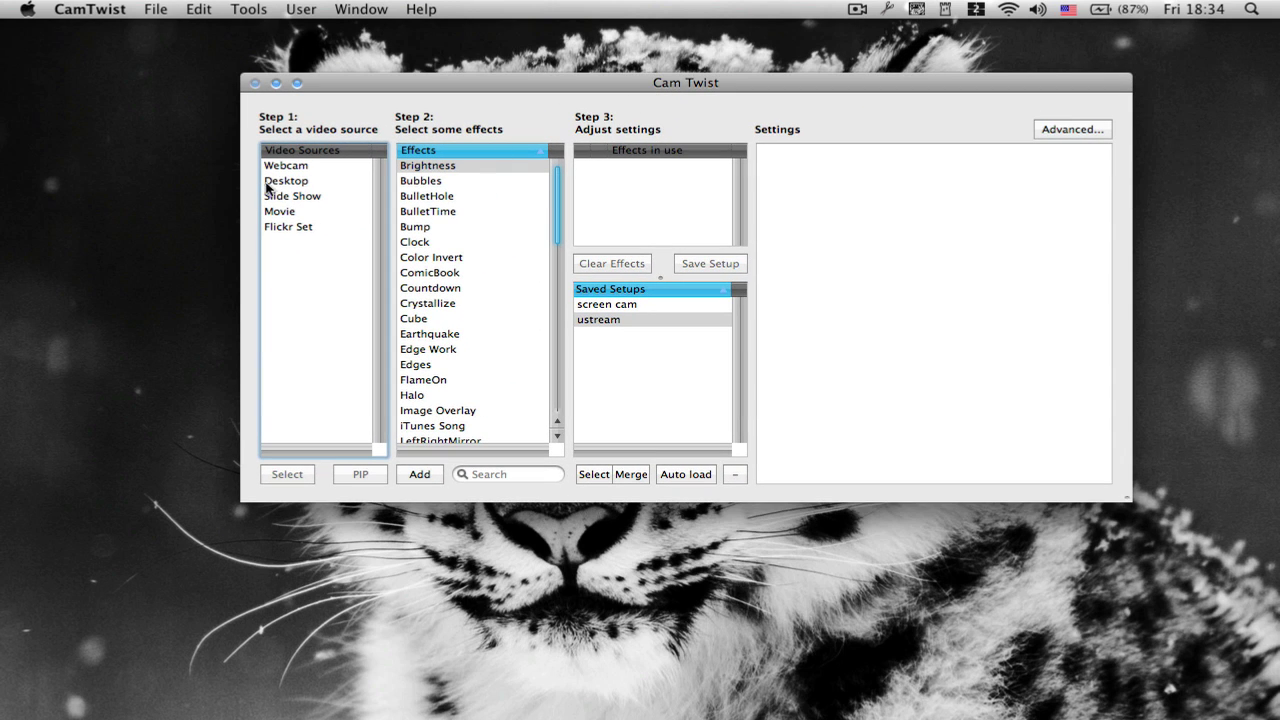
pyautogui.click(292, 168)
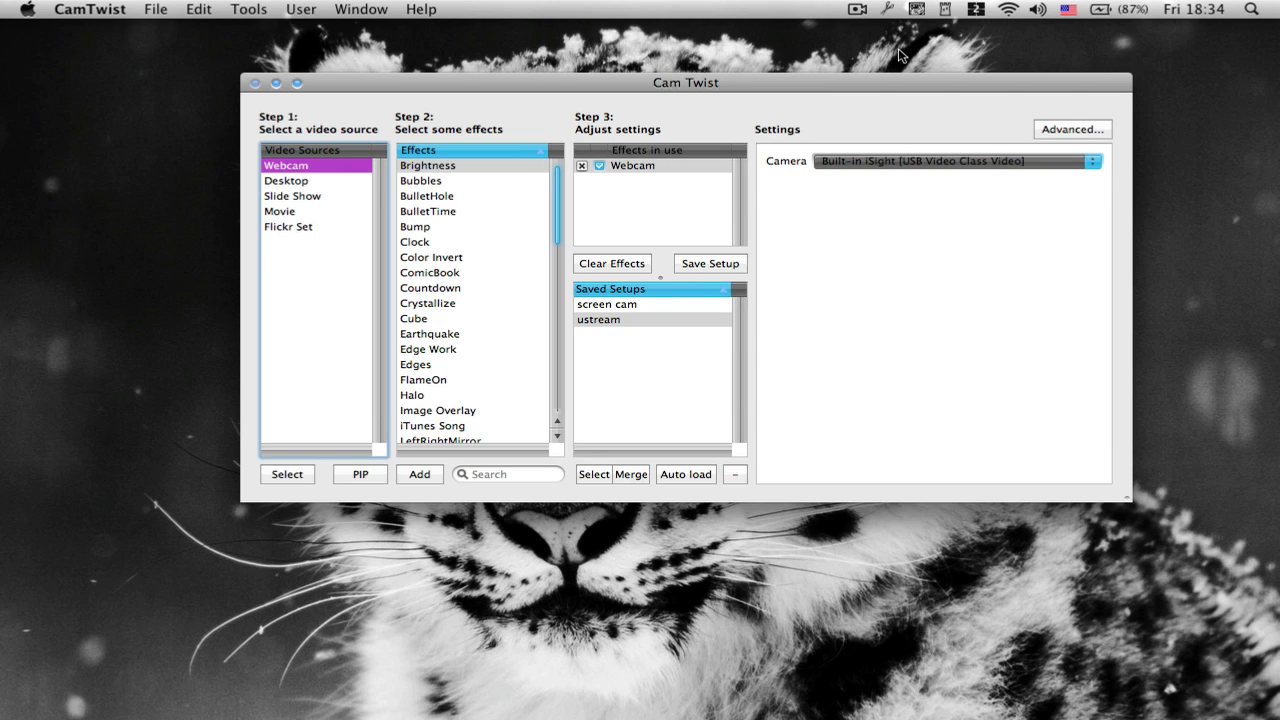
# Allow org.mozilla.firefox under CamTwist's Video Apps preferences, then close Preferences
pyautogui.click(72, 9)
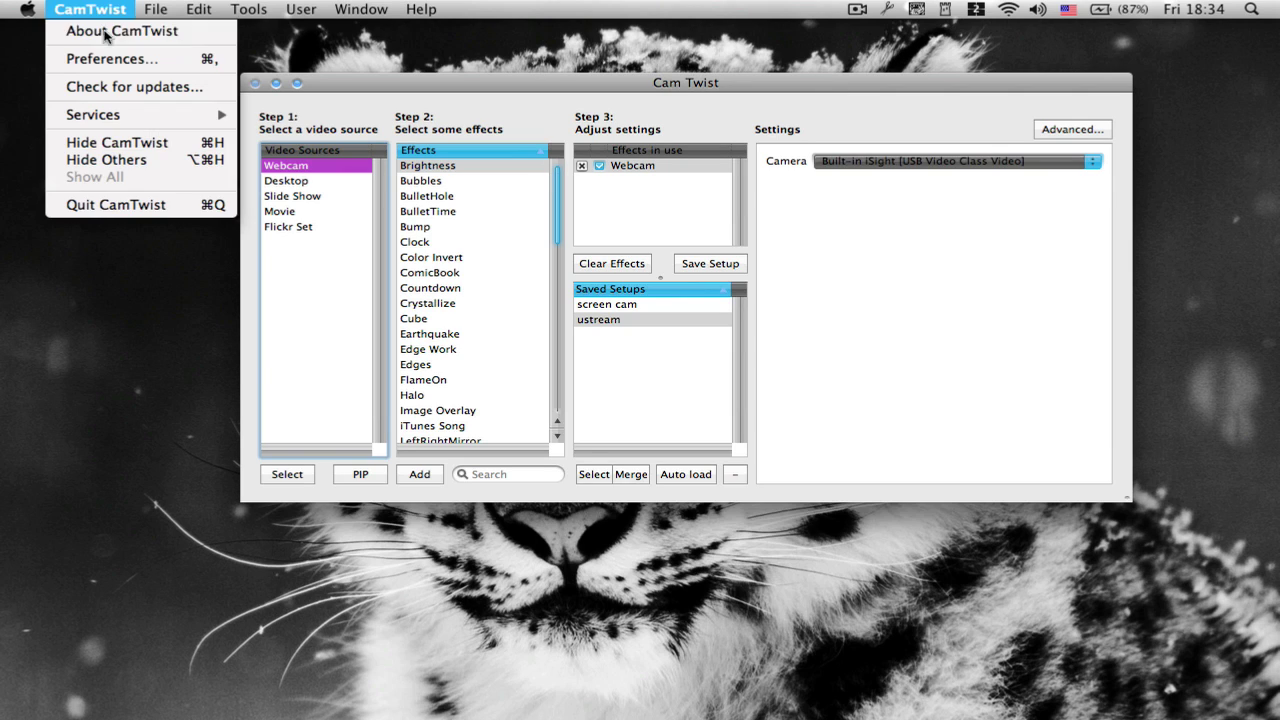
pyautogui.click(148, 60)
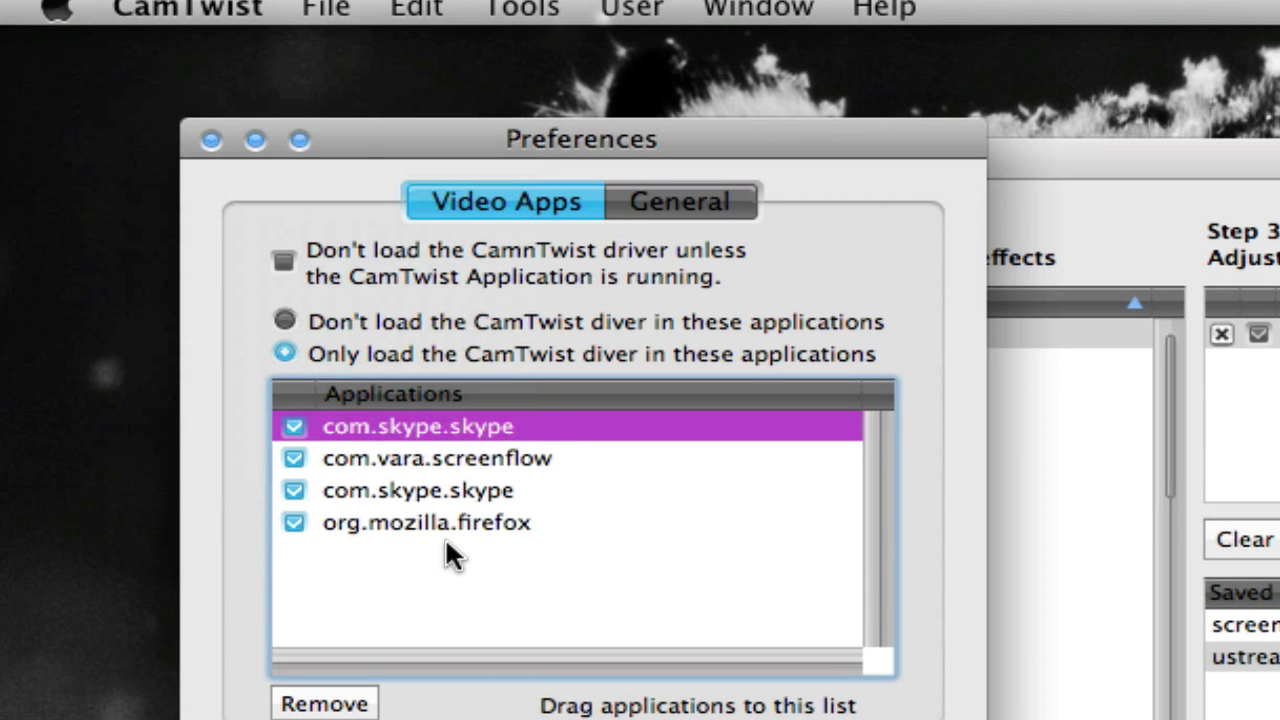
pyautogui.click(451, 522)
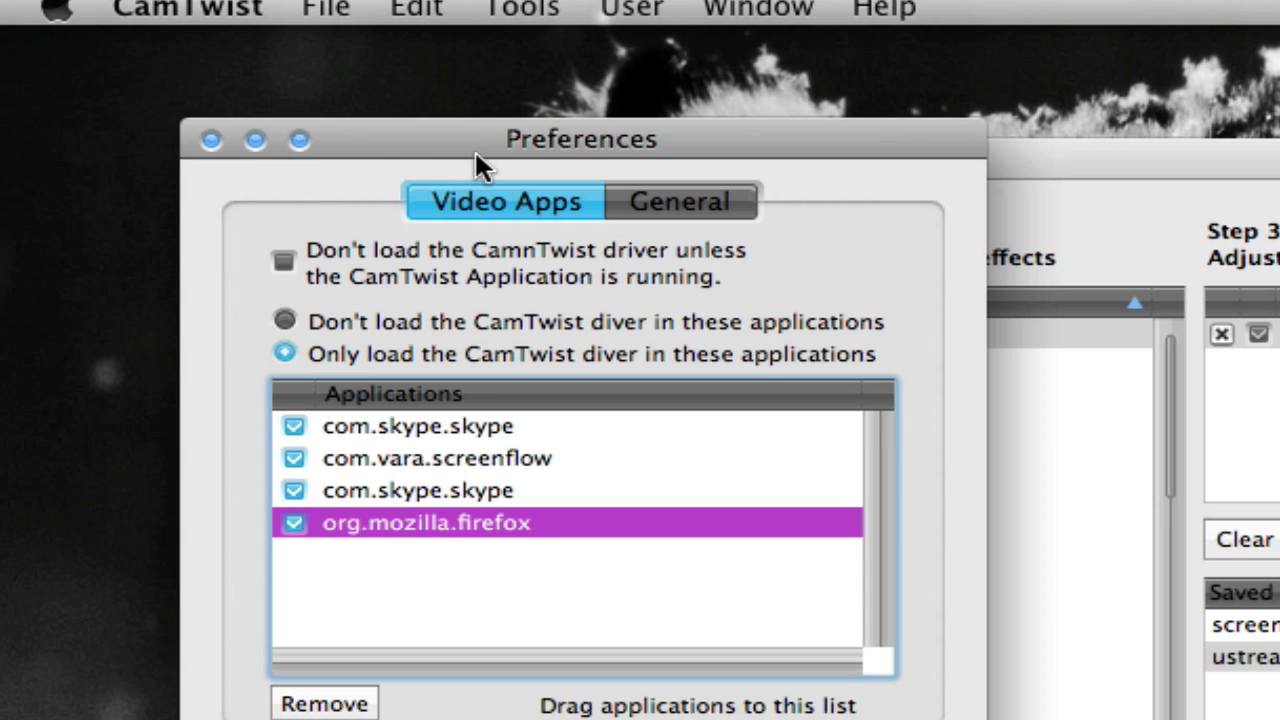
pyautogui.moveTo(500, 154); pyautogui.dragTo(521, 150)
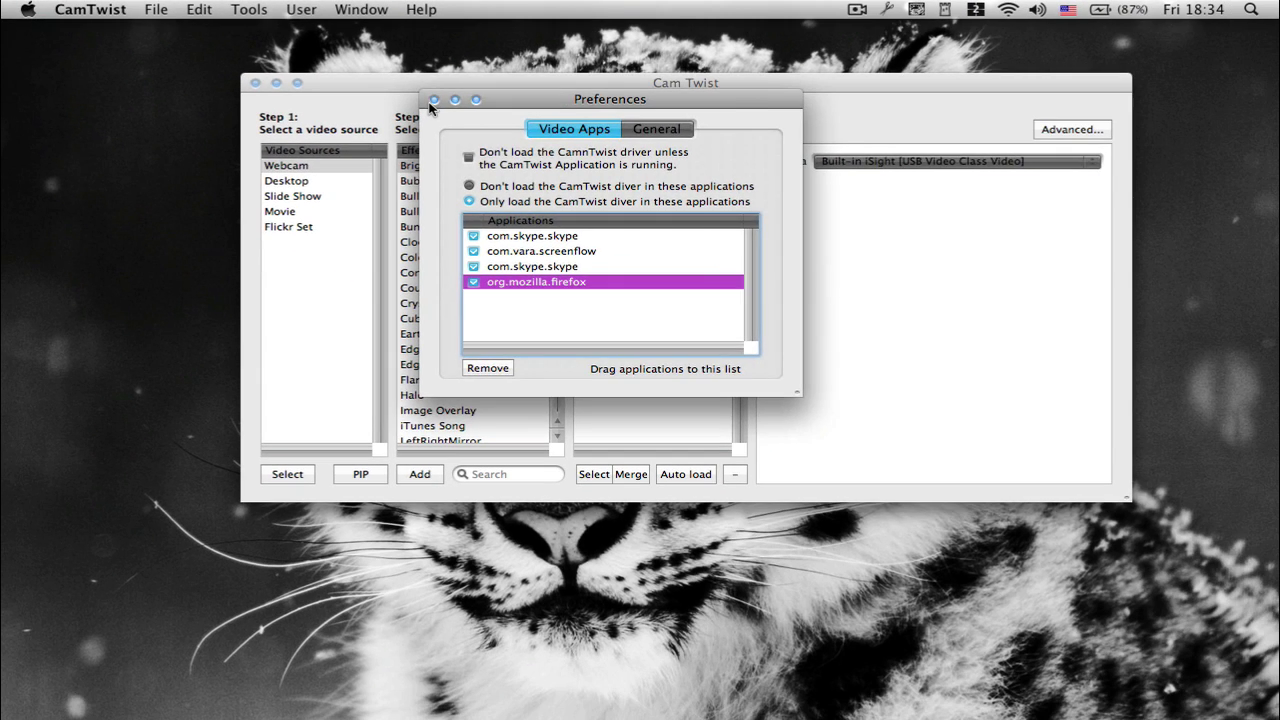
pyautogui.click(433, 100)
# Return to the Firefox desktop space showing ScreenToaster
pyautogui.moveTo(840, 86); pyautogui.dragTo(916, 93)
pyautogui.press('F8')
pyautogui.click(263, 343)
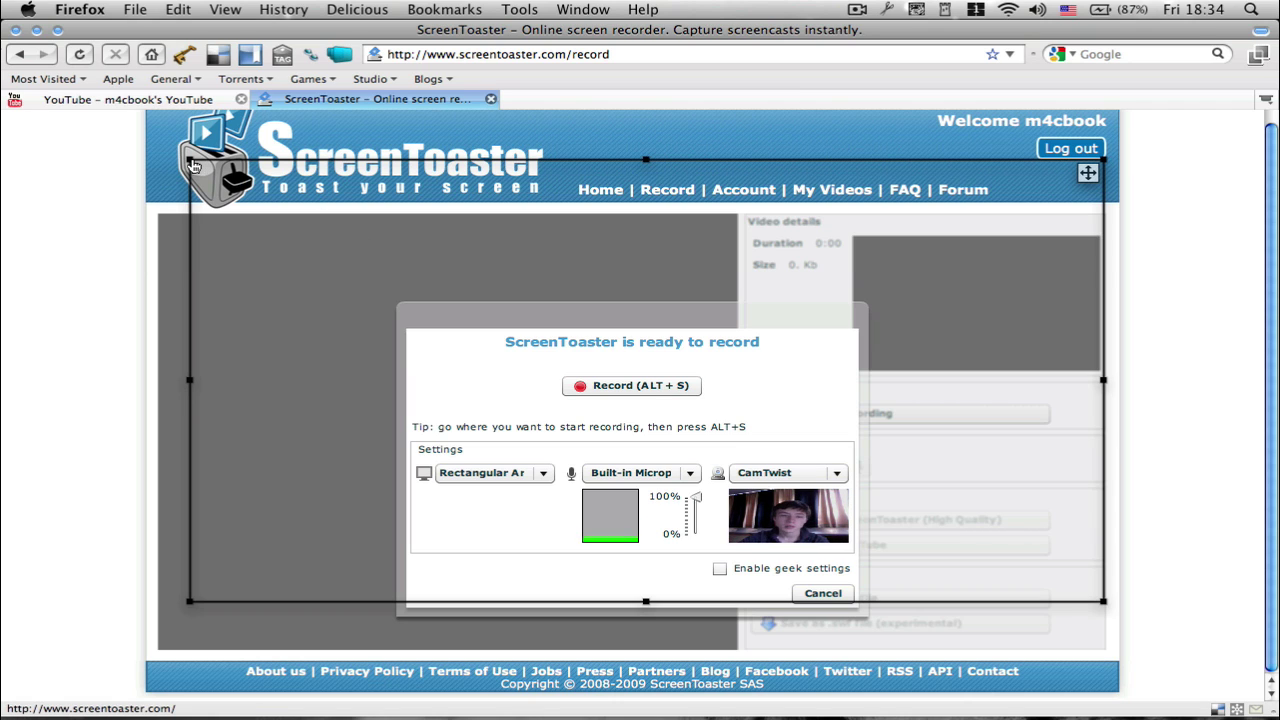
# Stretch the capture frame from the tab bar down to just above the footer
pyautogui.moveTo(193, 165); pyautogui.dragTo(151, 105)
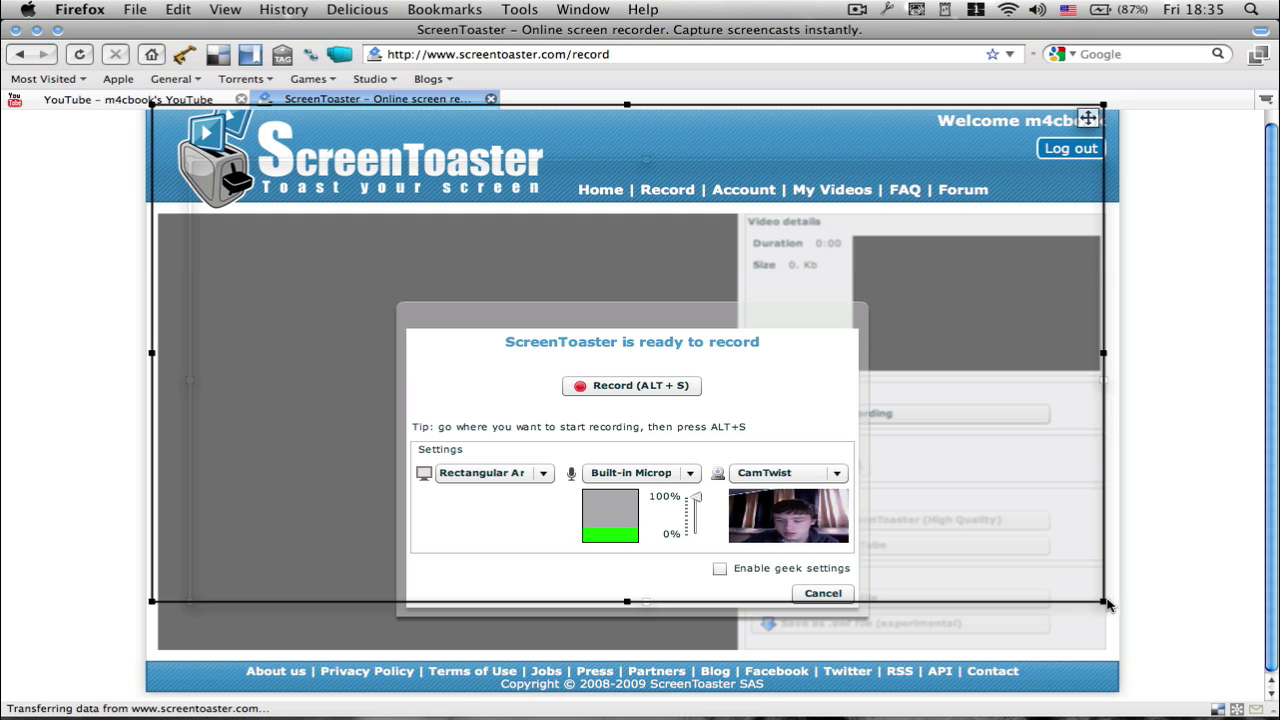
pyautogui.moveTo(1104, 602); pyautogui.dragTo(1160, 645)
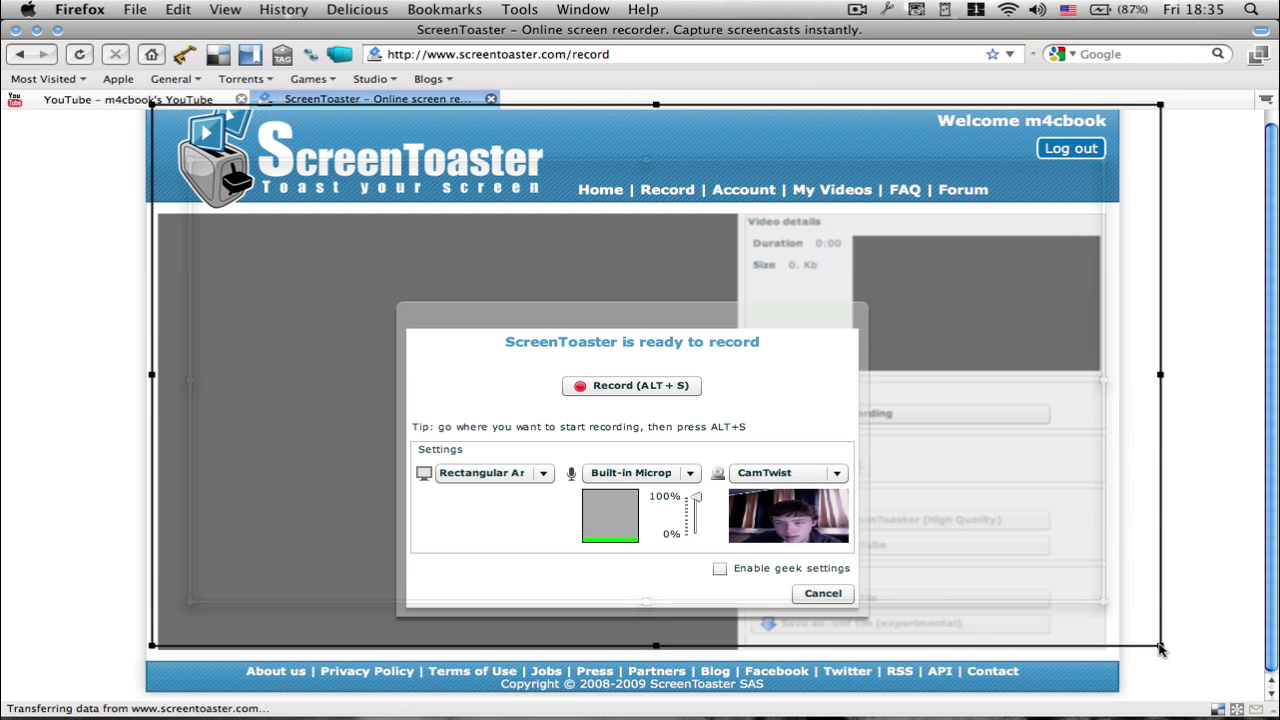
# Record browsing YouTube's Personal Messages inbox and home page, then pause the recording
pyautogui.click(628, 386)
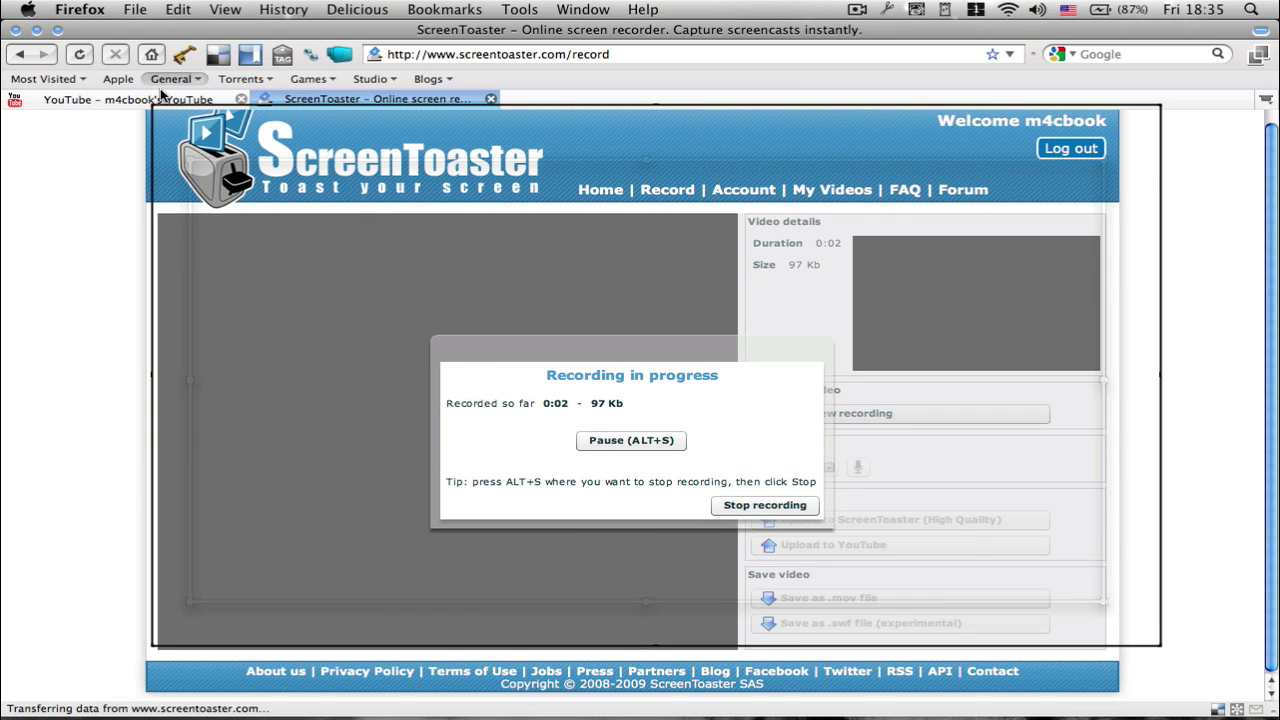
pyautogui.click(103, 99)
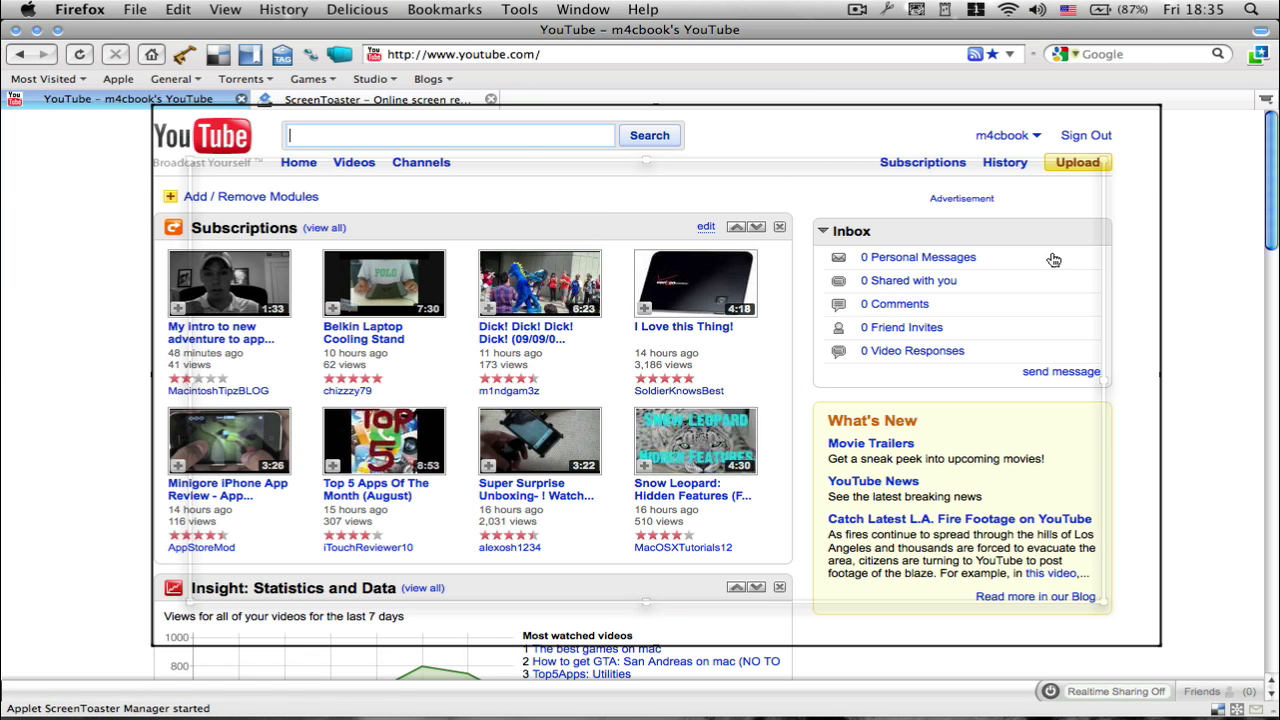
pyautogui.click(929, 257)
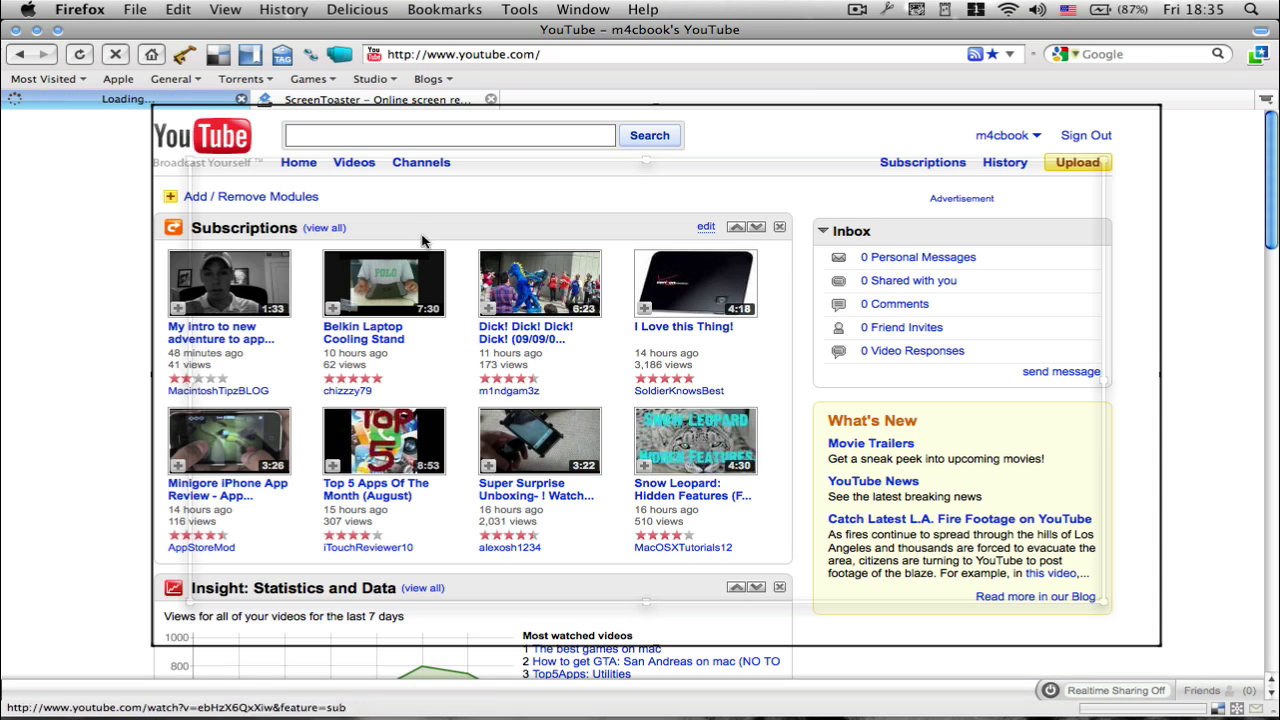
pyautogui.click(232, 138)
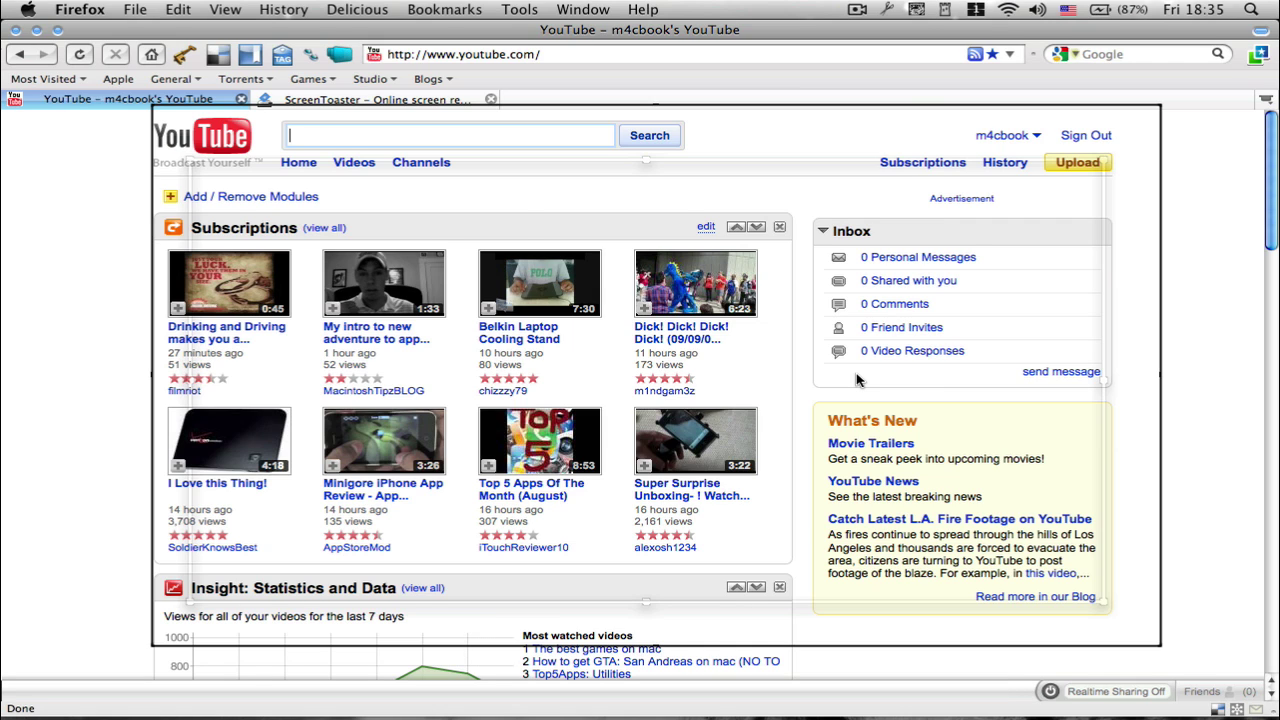
pyautogui.press('super+s')
pyautogui.click(765, 460)
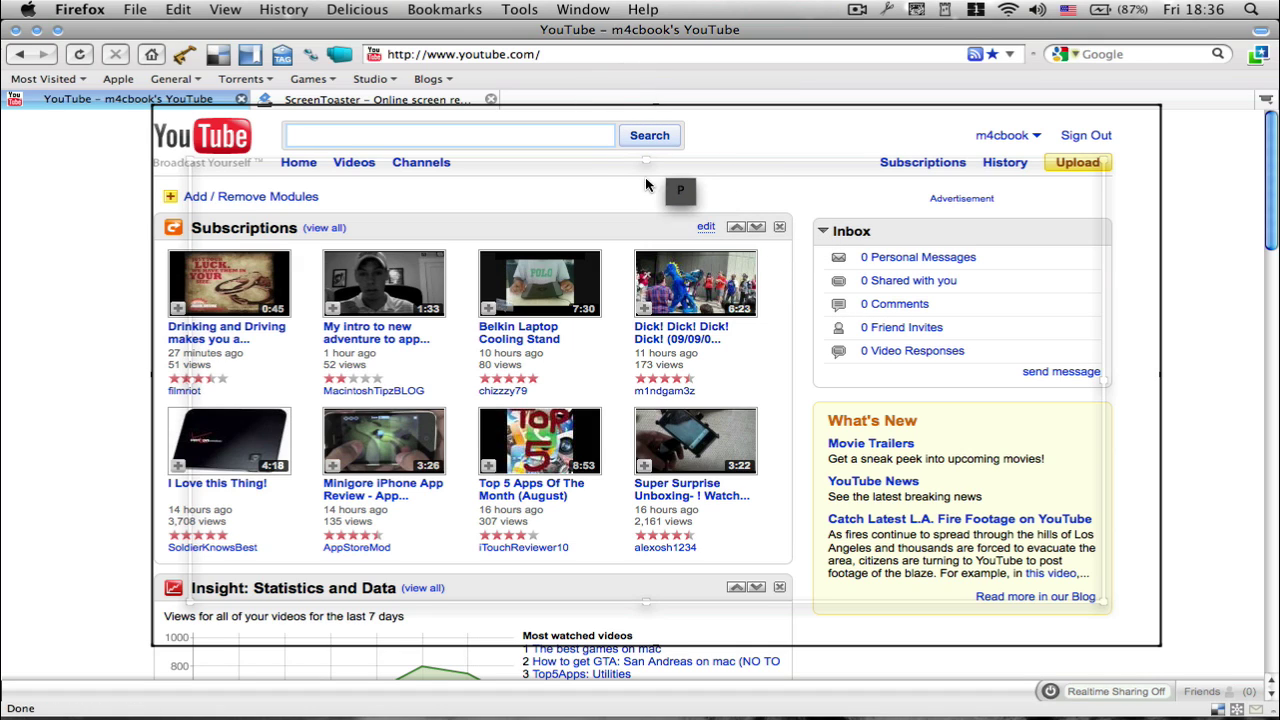
# Stop the recording, play and pause the 0:26 preview, and exit full screen
pyautogui.click(445, 100)
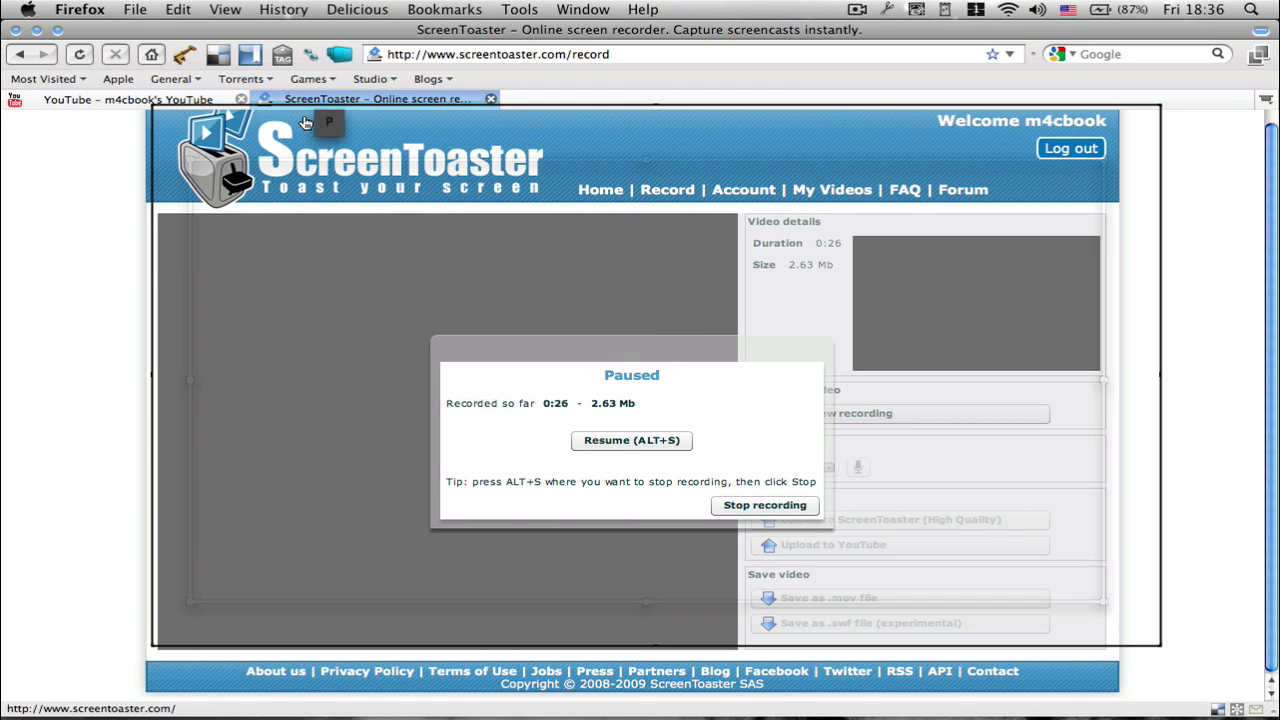
pyautogui.click(789, 508)
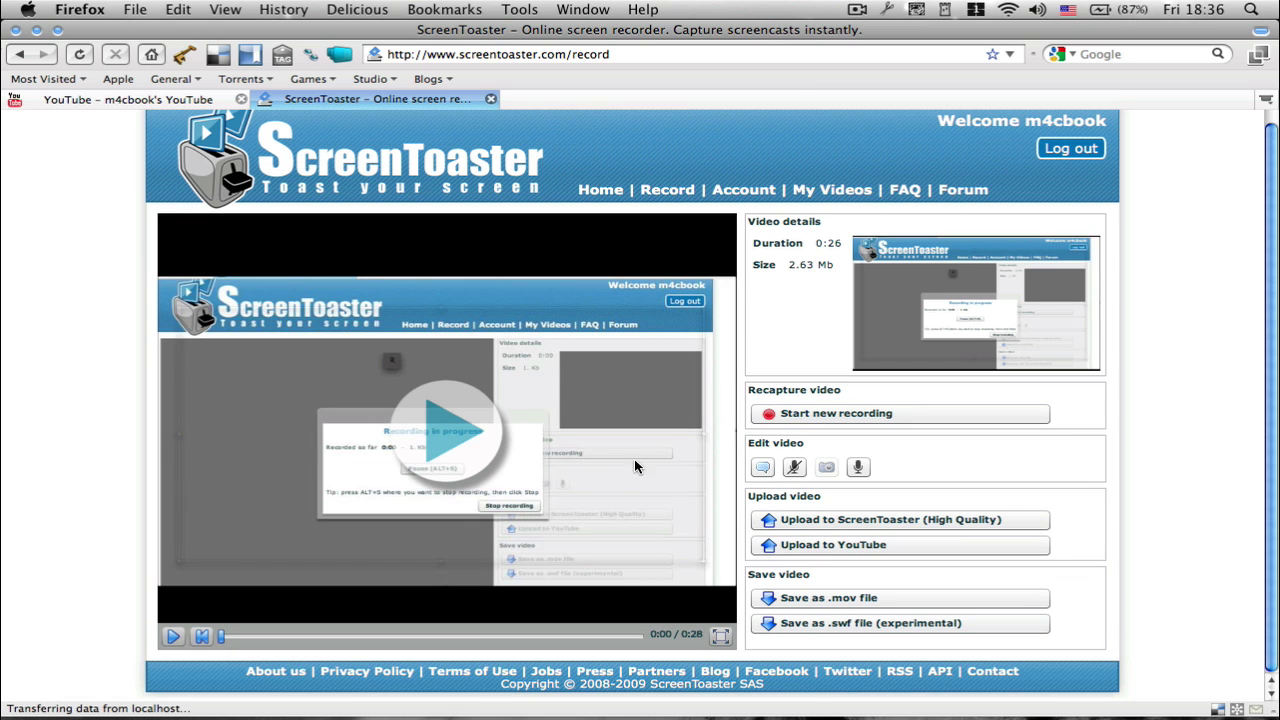
pyautogui.click(443, 438)
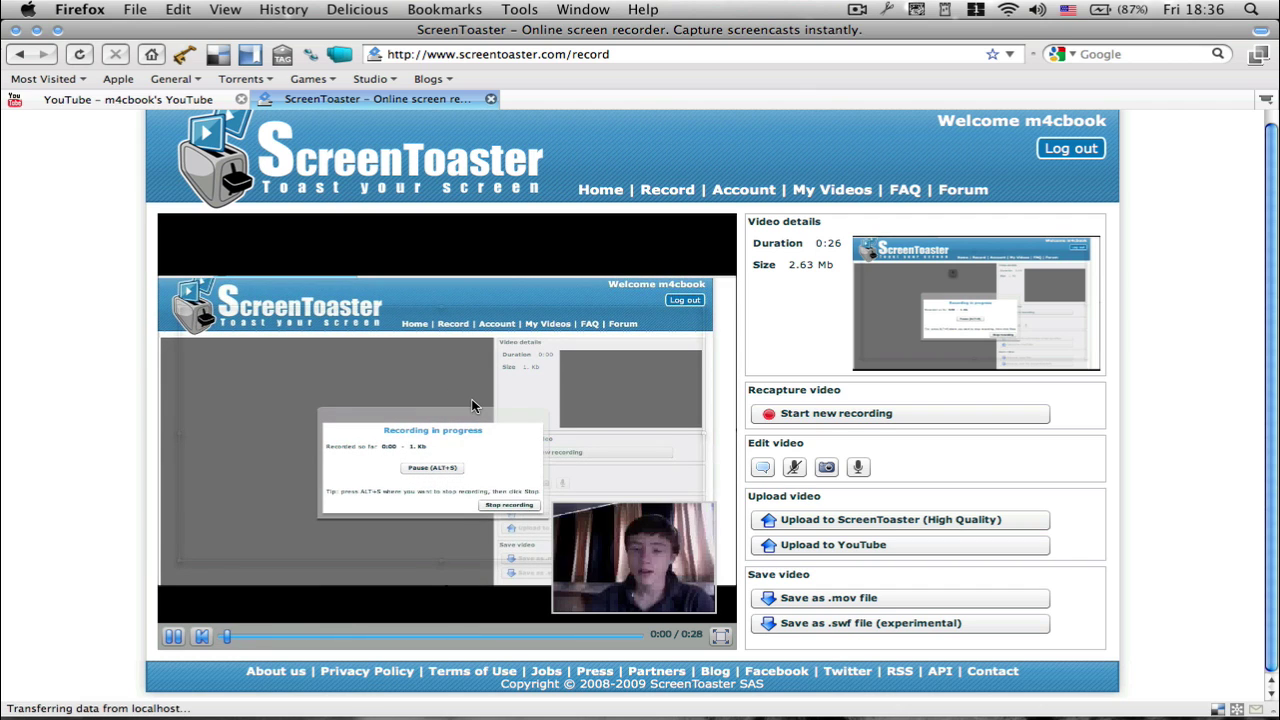
pyautogui.click(173, 637)
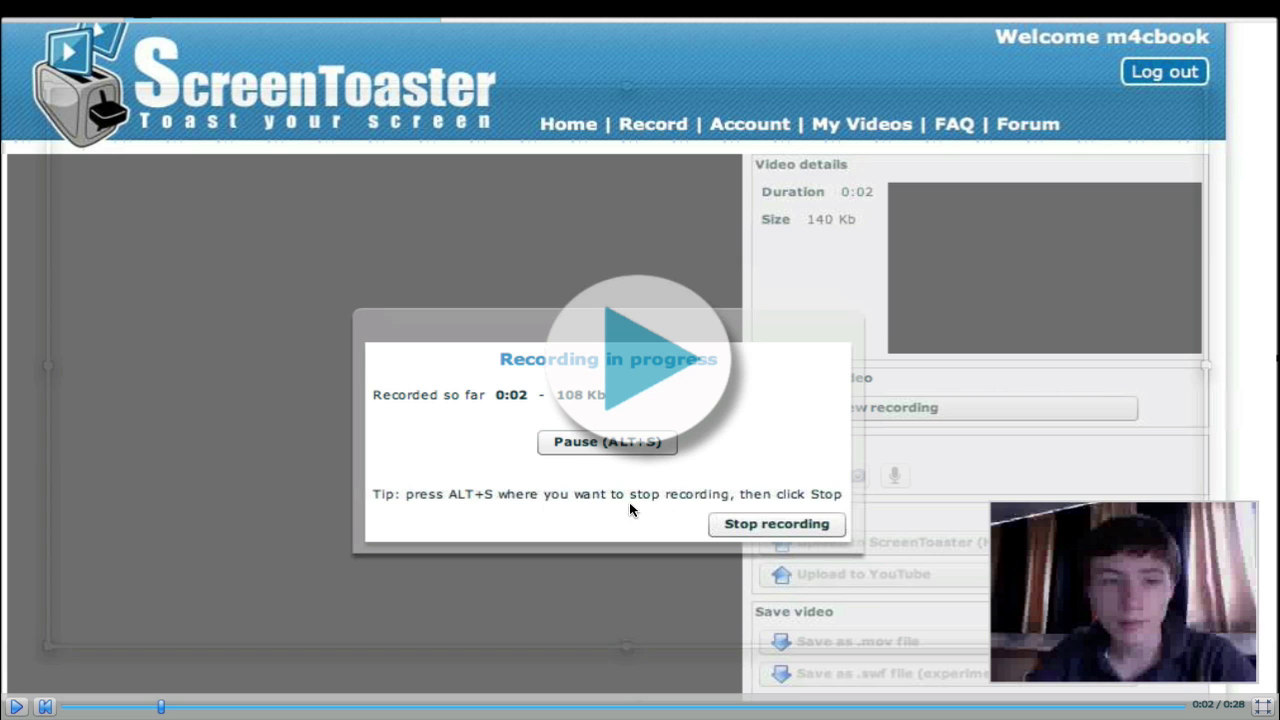
pyautogui.press('Escape')
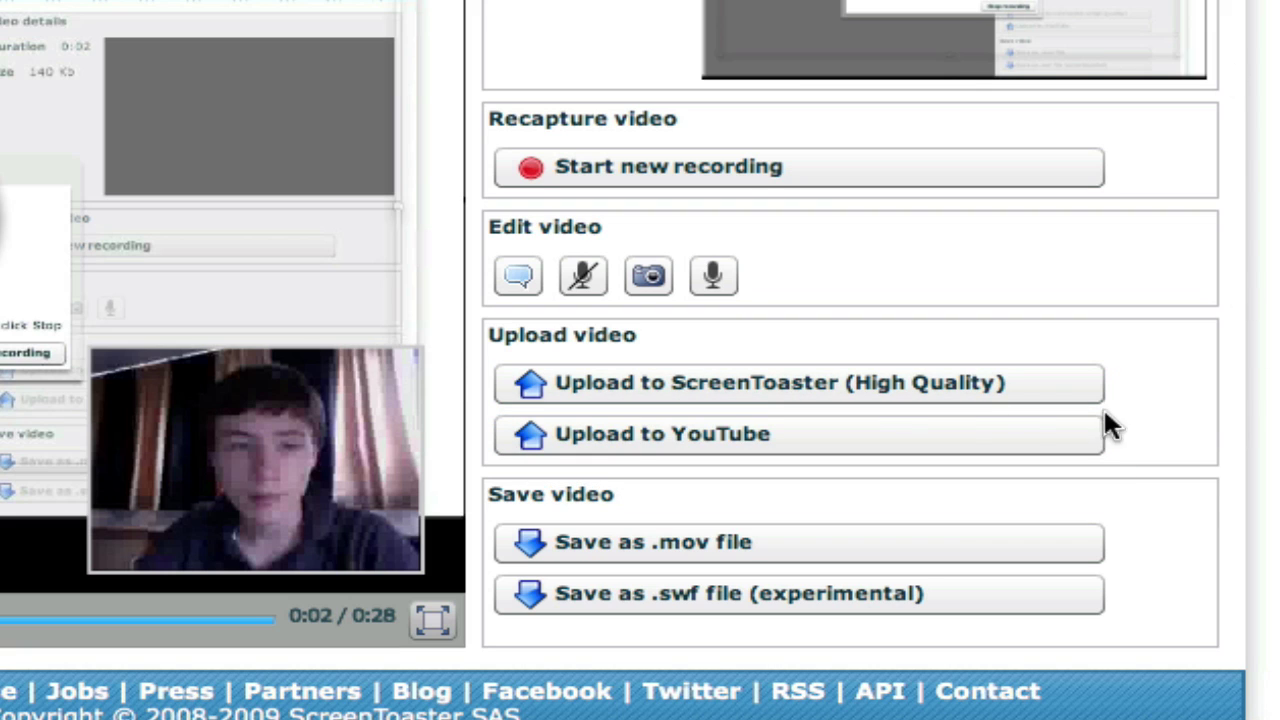
pyautogui.click(718, 441)
pyautogui.click(629, 349)
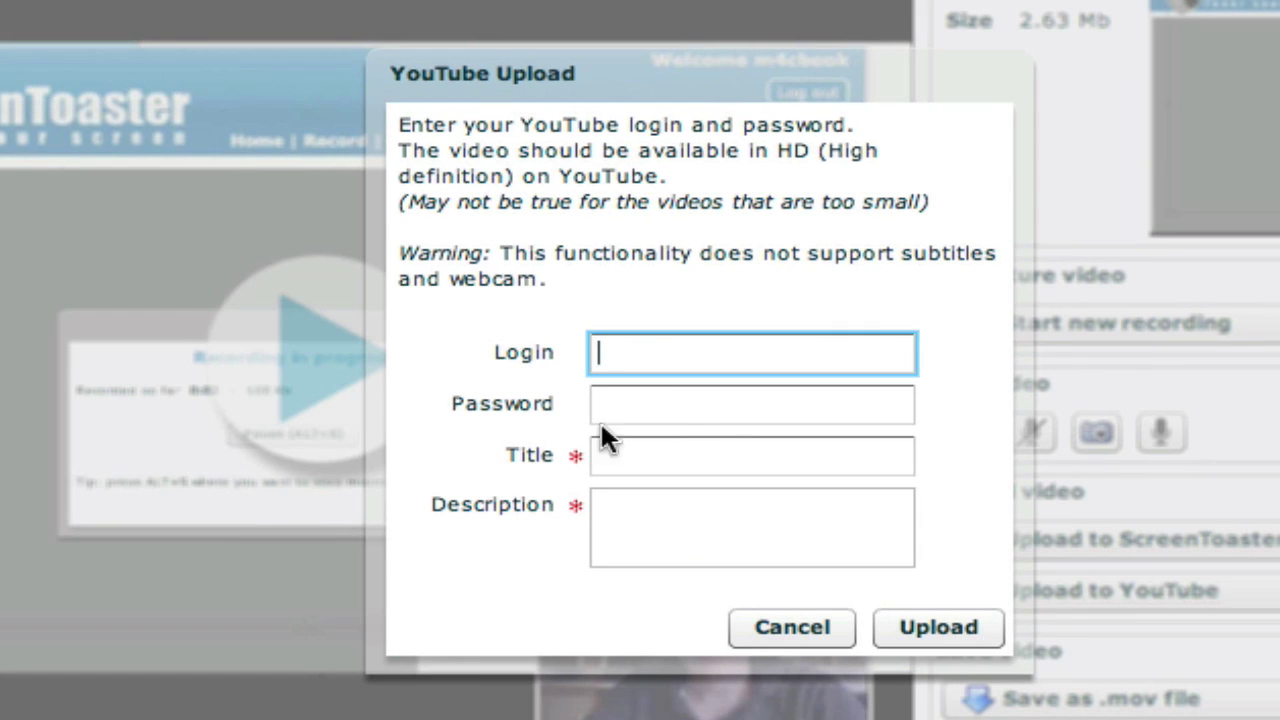
pyautogui.click(717, 408)
pyautogui.click(719, 457)
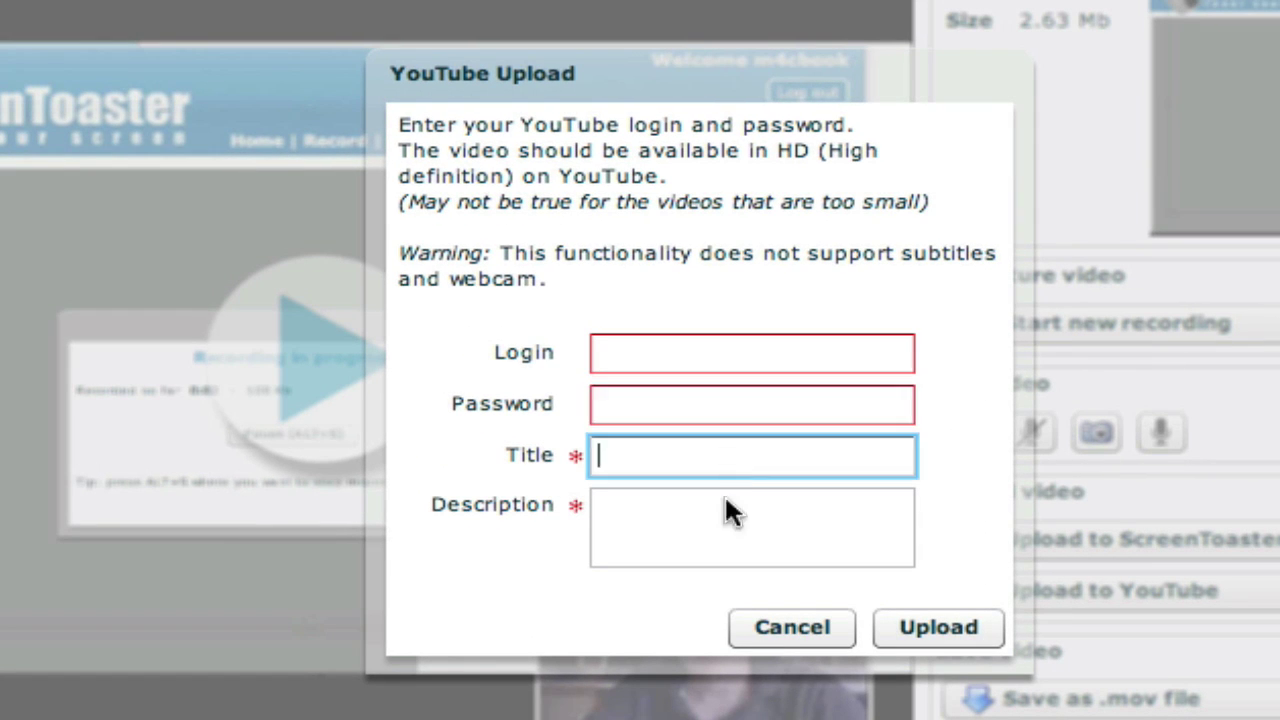
pyautogui.click(727, 517)
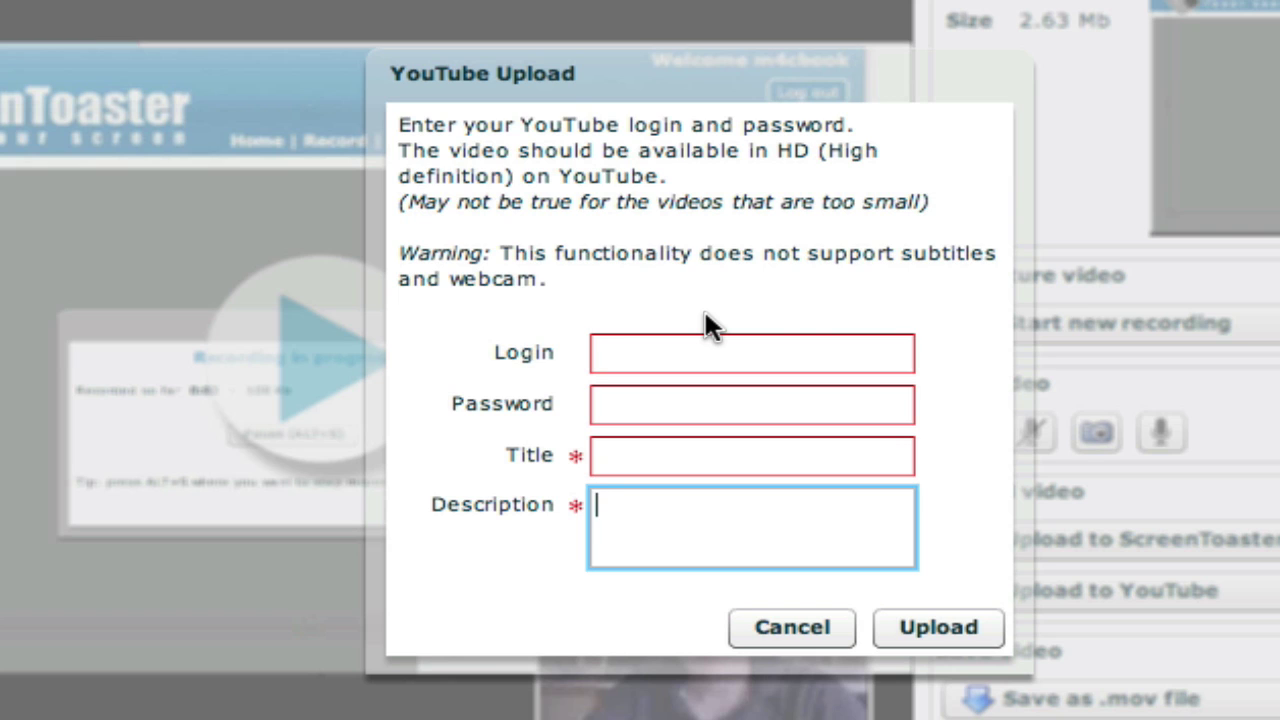
# Cancel the YouTube upload and export the 26-second, 2.63 Mb video as .mov
pyautogui.moveTo(774, 351)
pyautogui.click(766, 628)
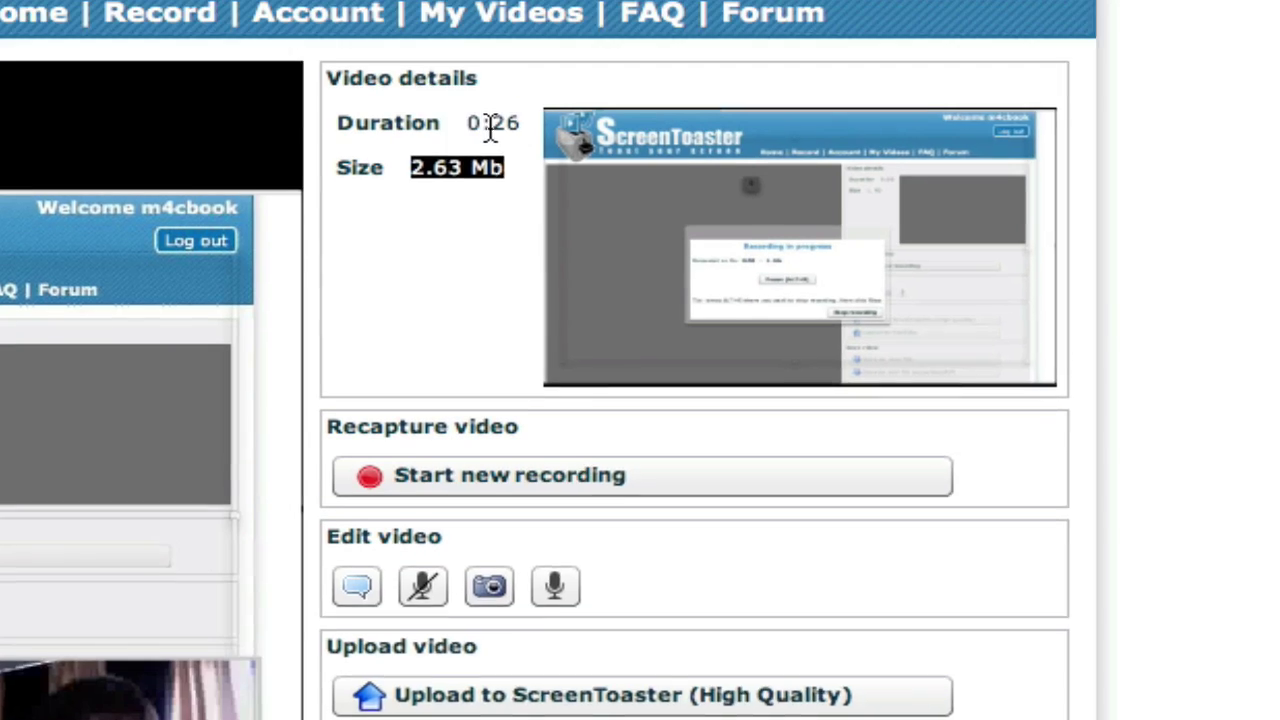
pyautogui.doubleClick(507, 253)
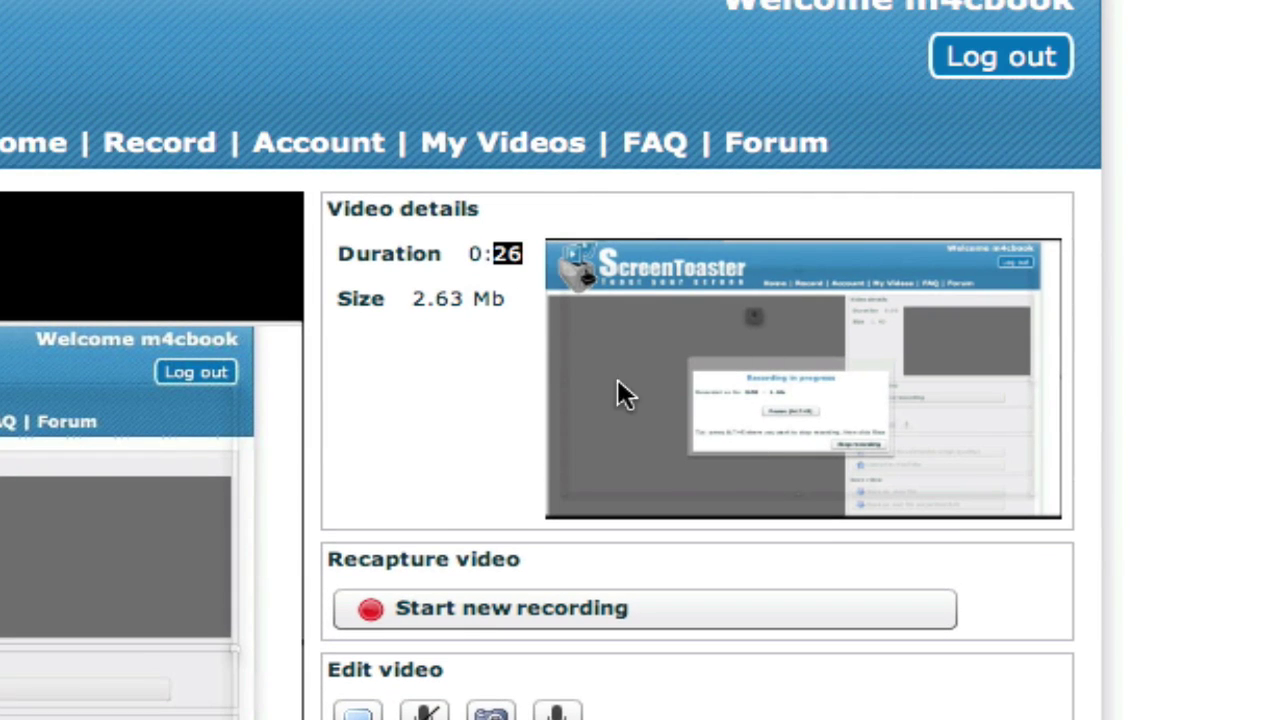
pyautogui.doubleClick(414, 294)
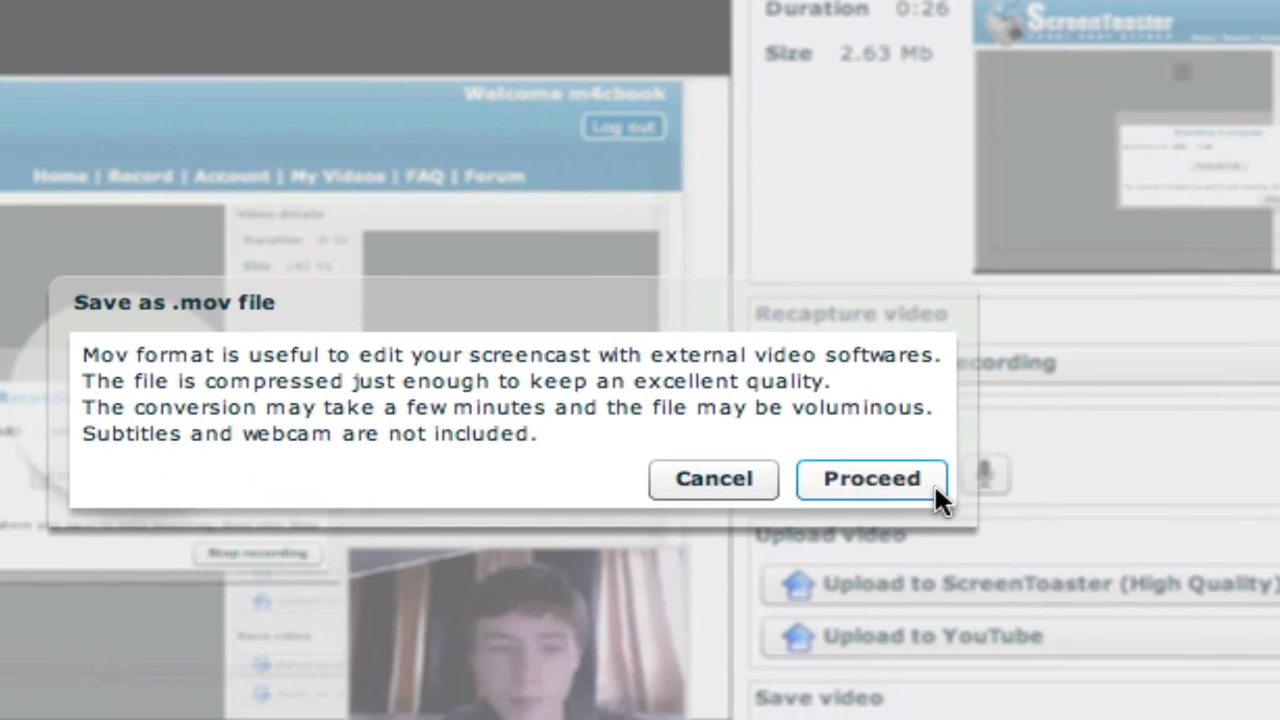
pyautogui.click(446, 716)
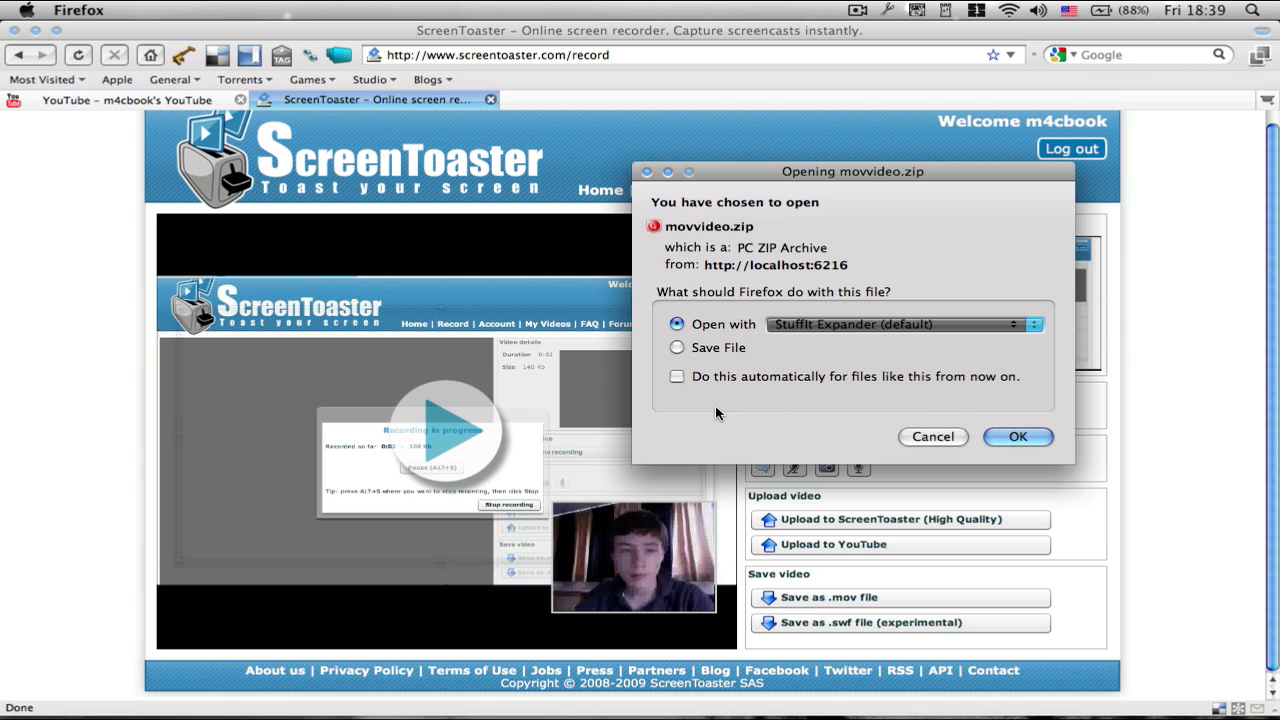
# Save movvideo.zip and open the Downloads folder in a Finder window
pyautogui.click(700, 348)
pyautogui.click(1005, 436)
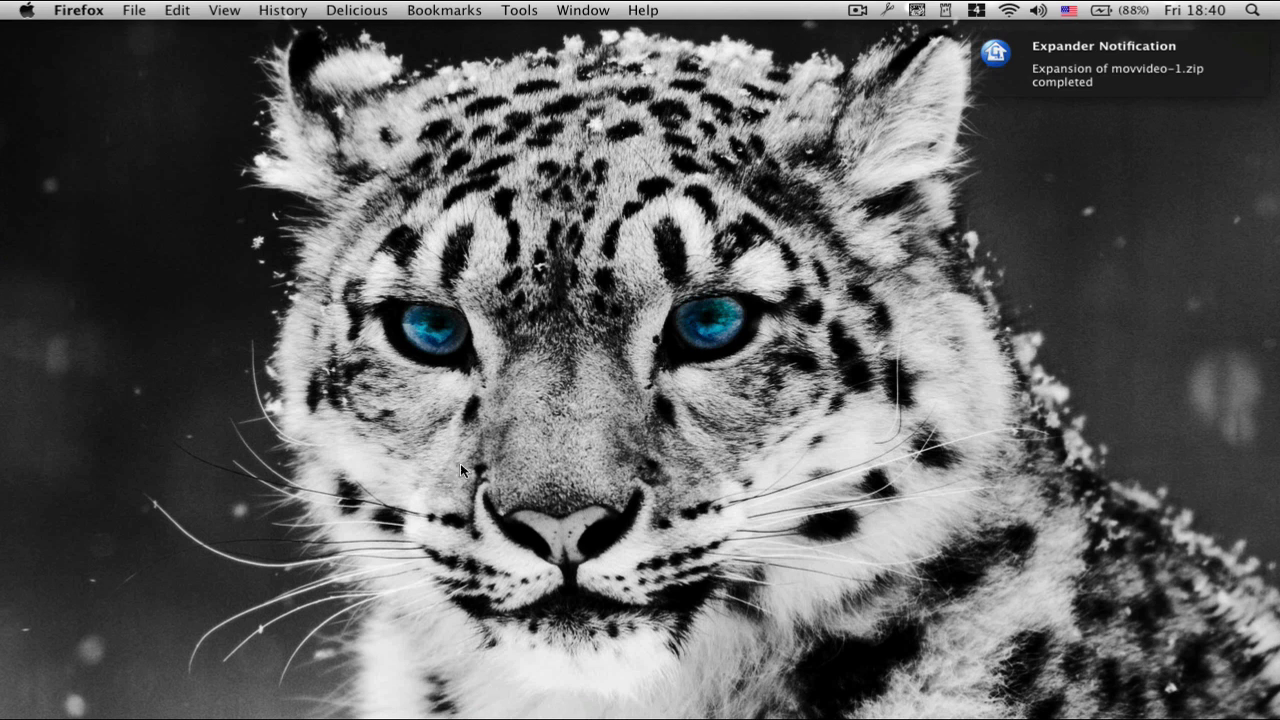
pyautogui.moveTo(628, 716)
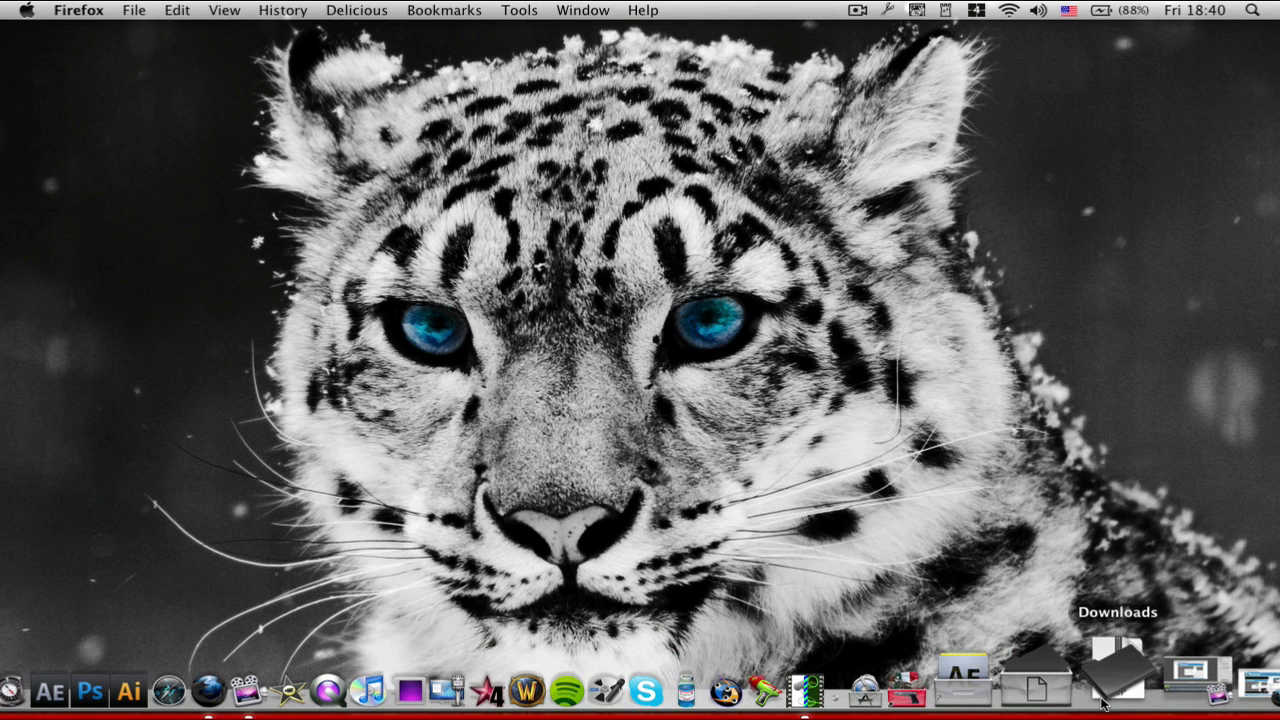
pyautogui.click(1103, 705)
pyautogui.click(1220, 200)
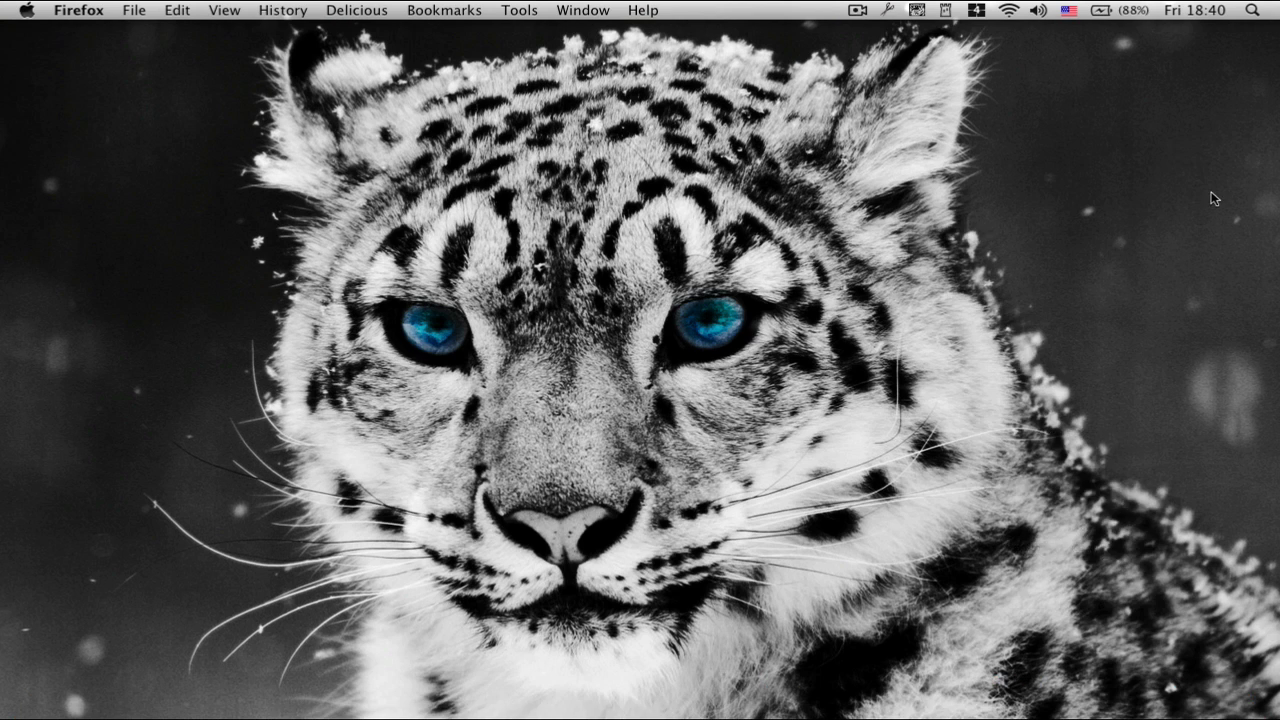
pyautogui.scroll(-10, 878, 480)
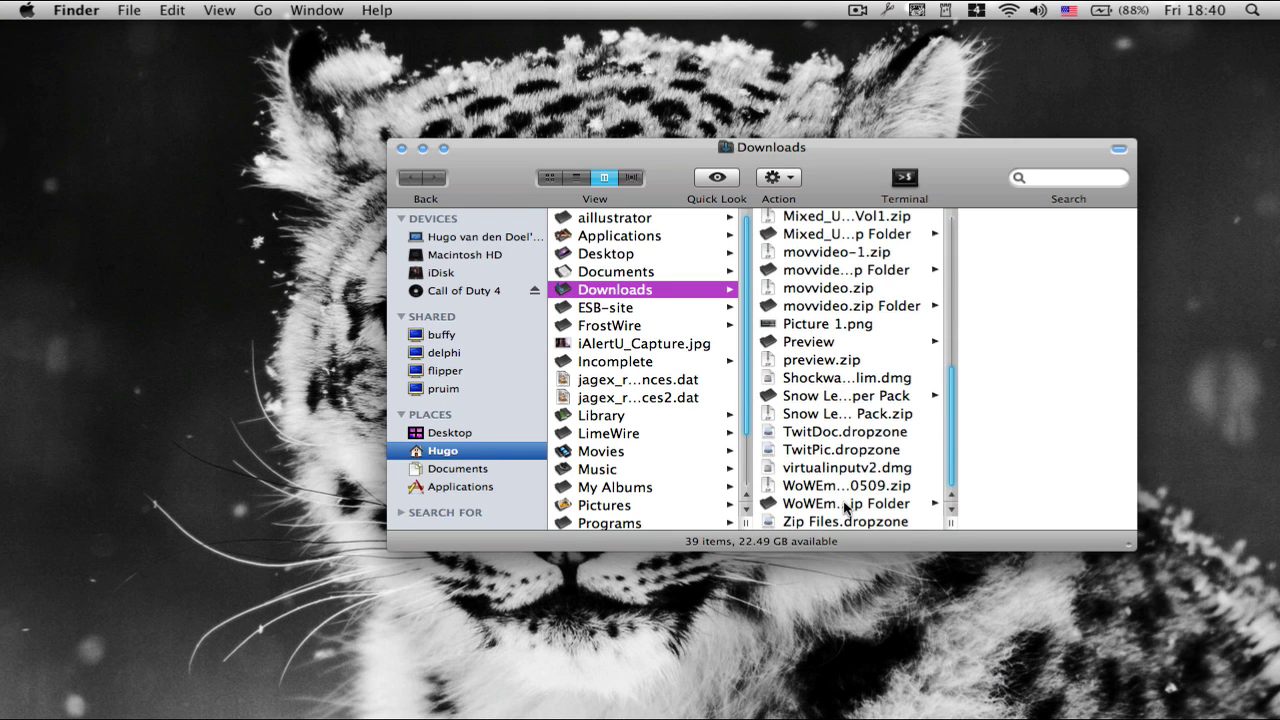
# Unzip the movvideo-1.zip archive in Finder
pyautogui.scroll(8, 857, 486)
pyautogui.scroll(-5, 857, 486)
pyautogui.doubleClick(575, 414)
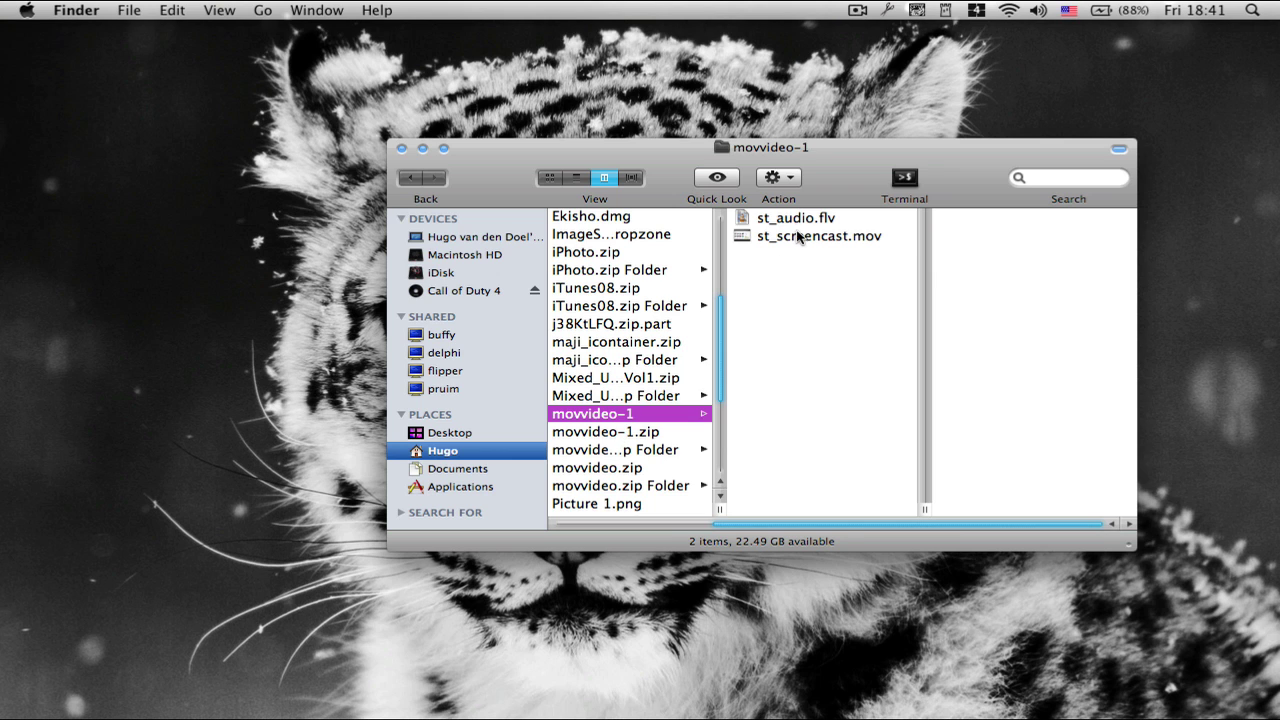
# Preview st_screencast.mov in Quick Look, then close the preview and deselect the file
pyautogui.click(798, 236)
pyautogui.press('space')
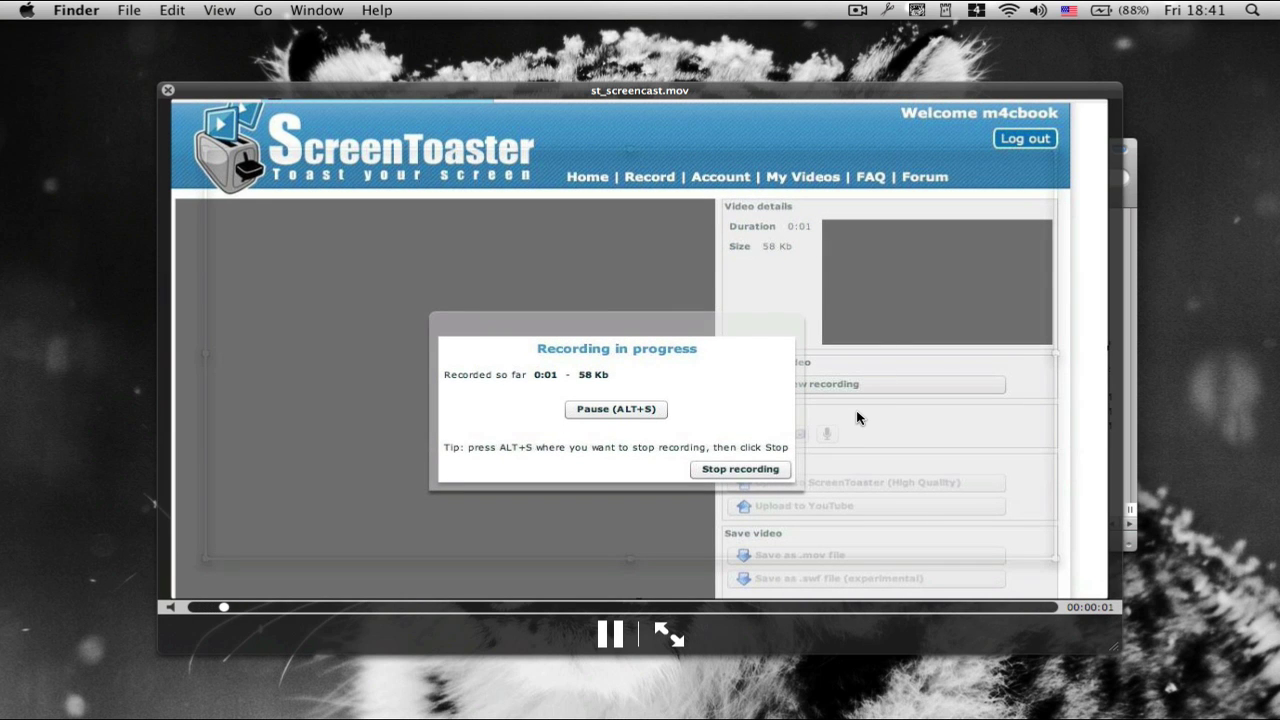
pyautogui.press('space')
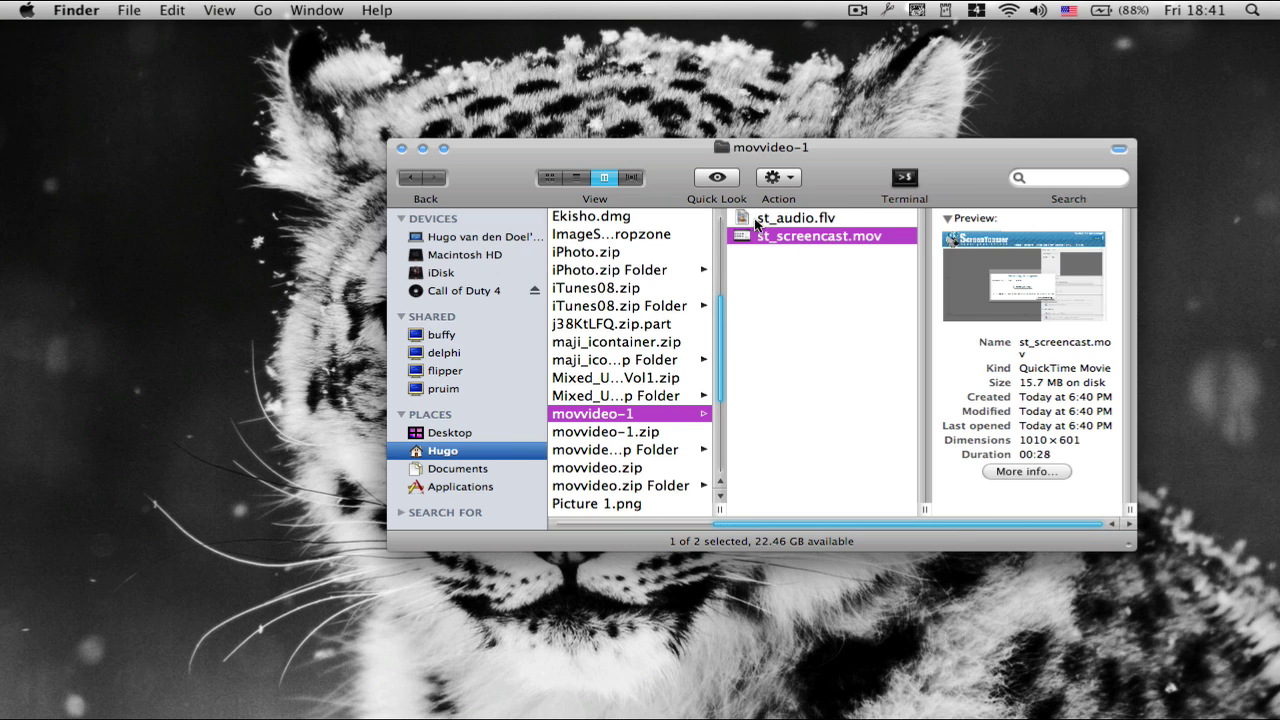
pyautogui.click(811, 263)
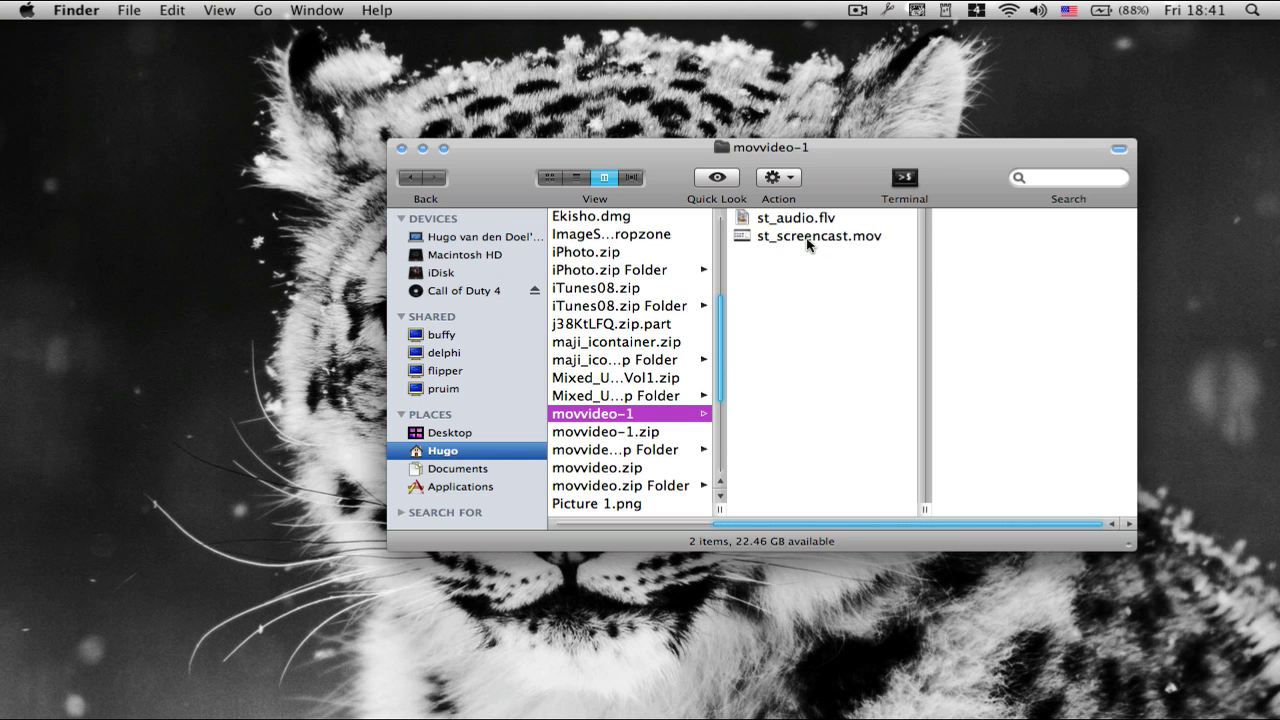
pyautogui.click(826, 237)
pyautogui.press('space')
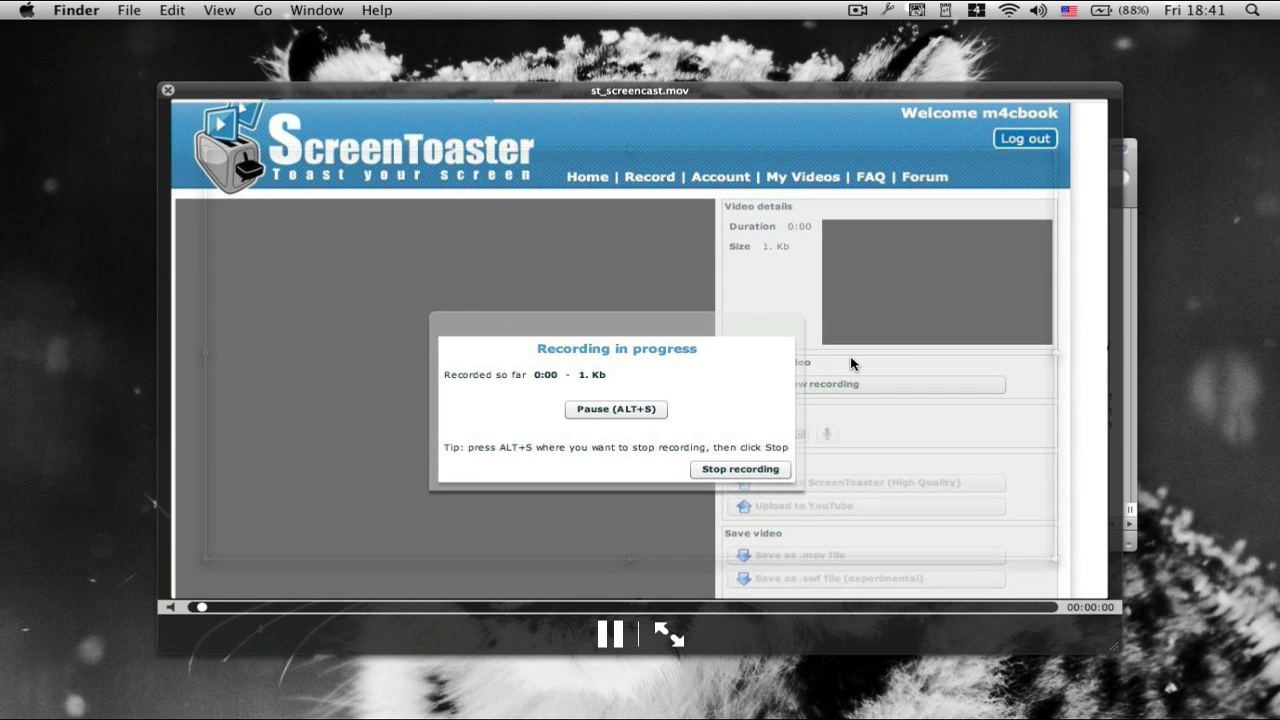
pyautogui.press('space')
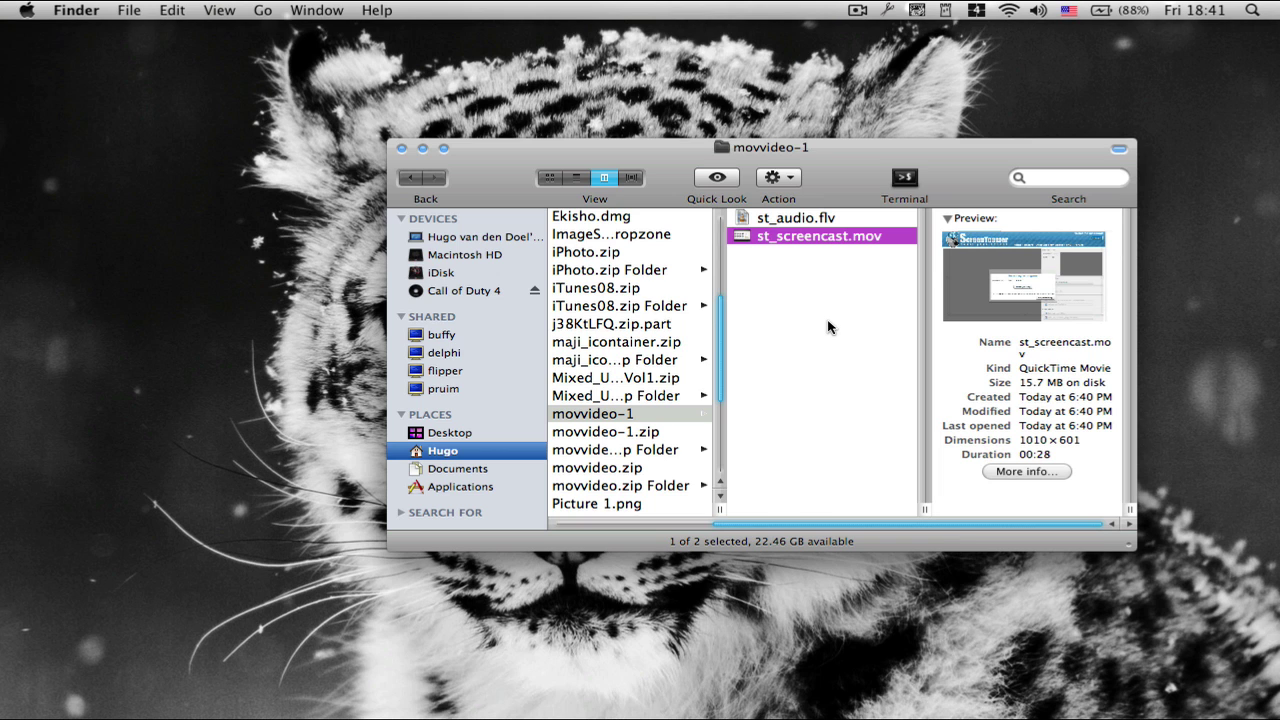
pyautogui.press('space')
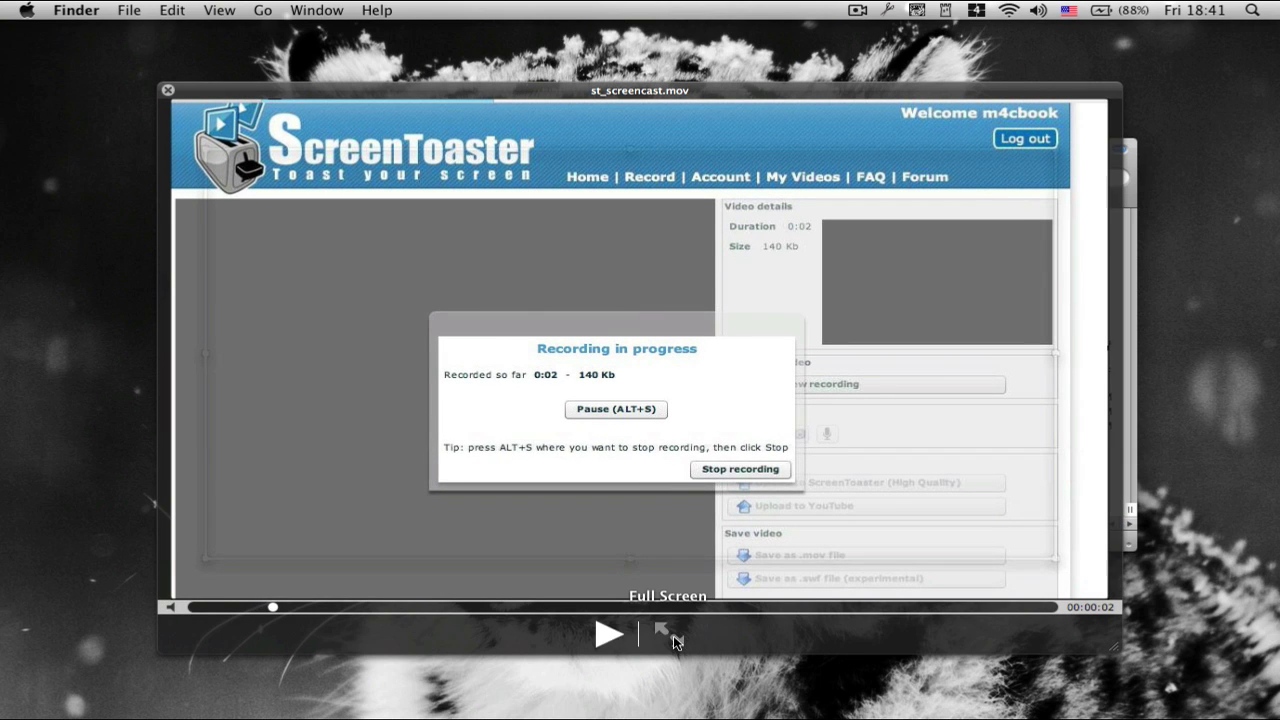
pyautogui.click(673, 641)
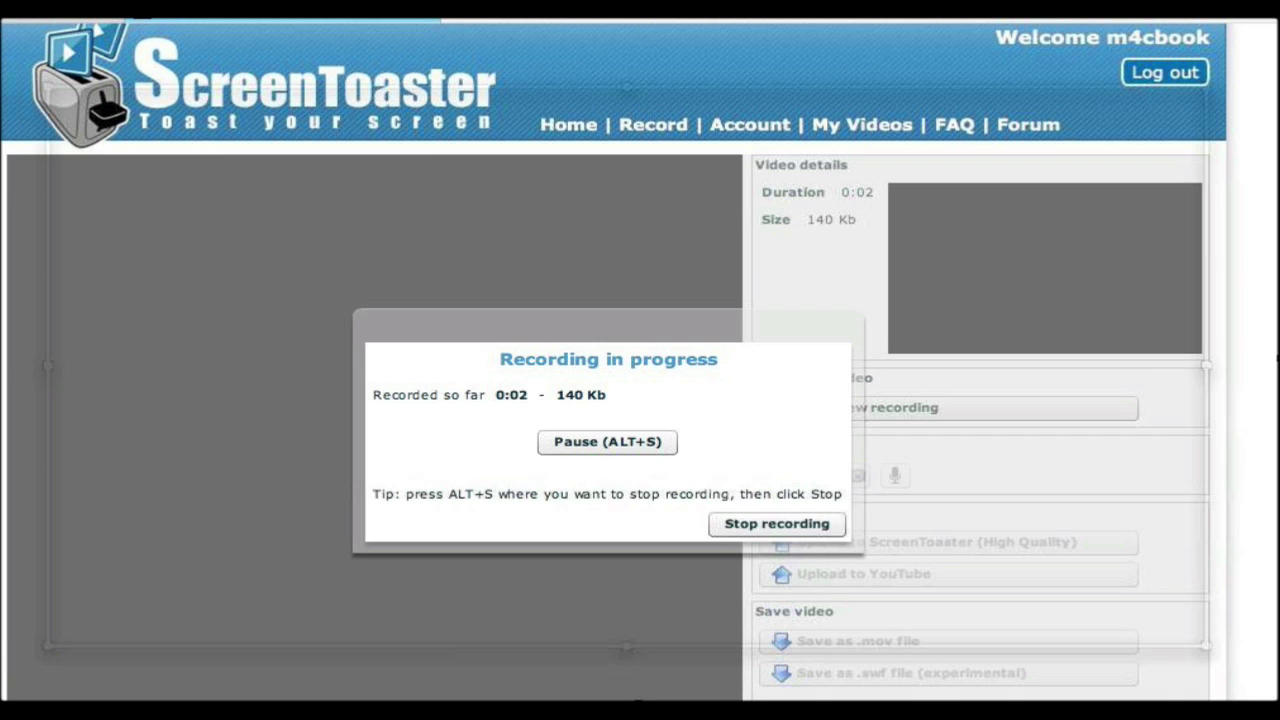
pyautogui.moveTo(540, 448)
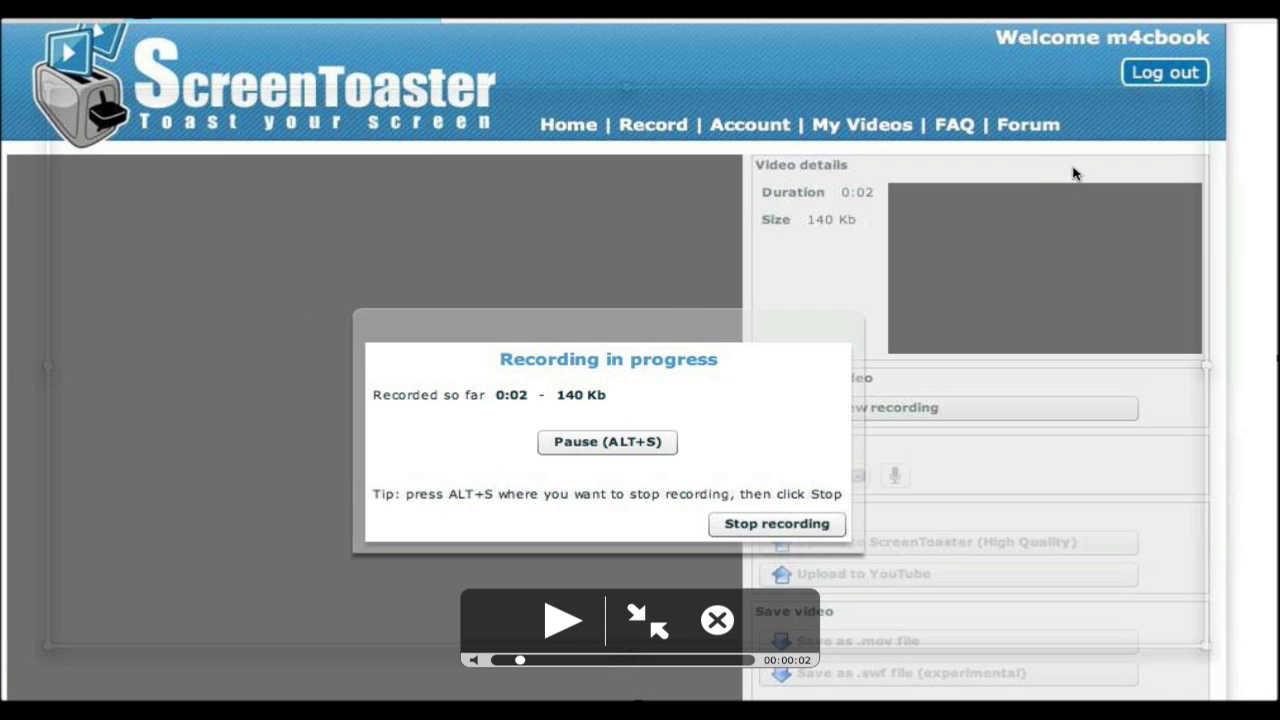
pyautogui.click(593, 658)
pyautogui.moveTo(593, 657)
pyautogui.mouseDown()
pyautogui.moveTo(620, 660)
pyautogui.moveTo(611, 667)
pyautogui.mouseUp()
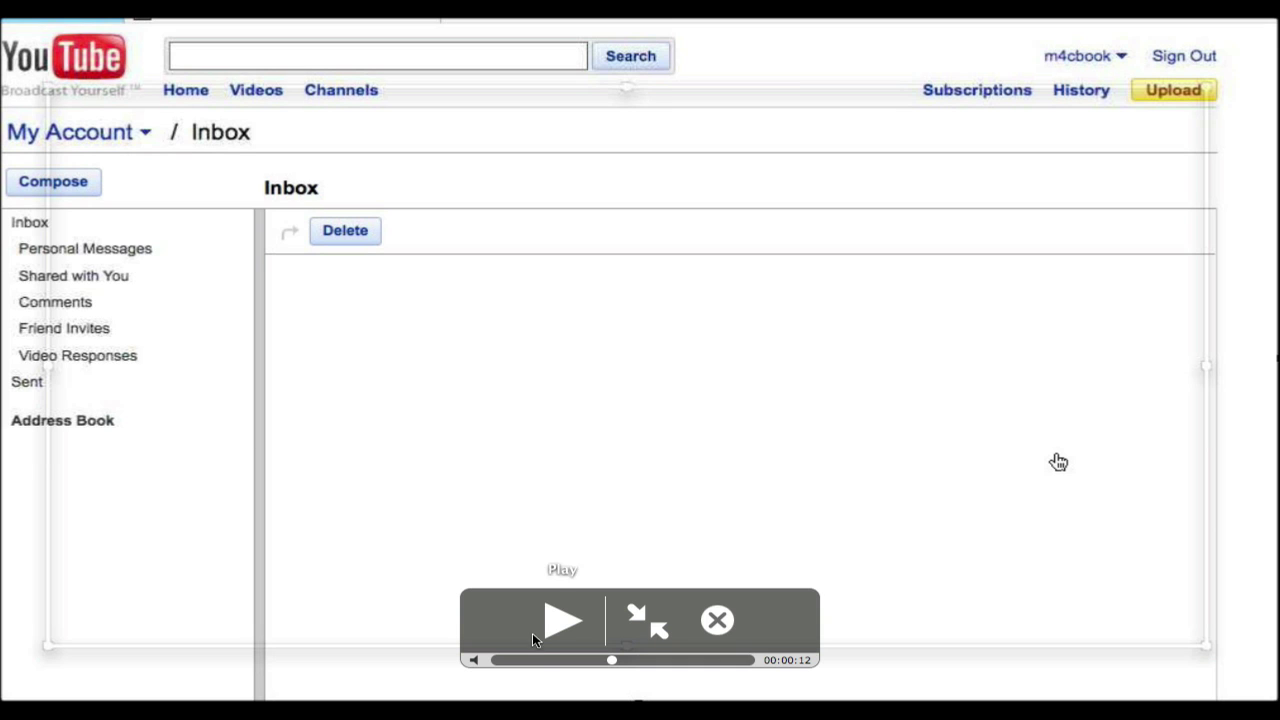
pyautogui.click(514, 667)
pyautogui.moveTo(514, 667); pyautogui.dragTo(637, 664)
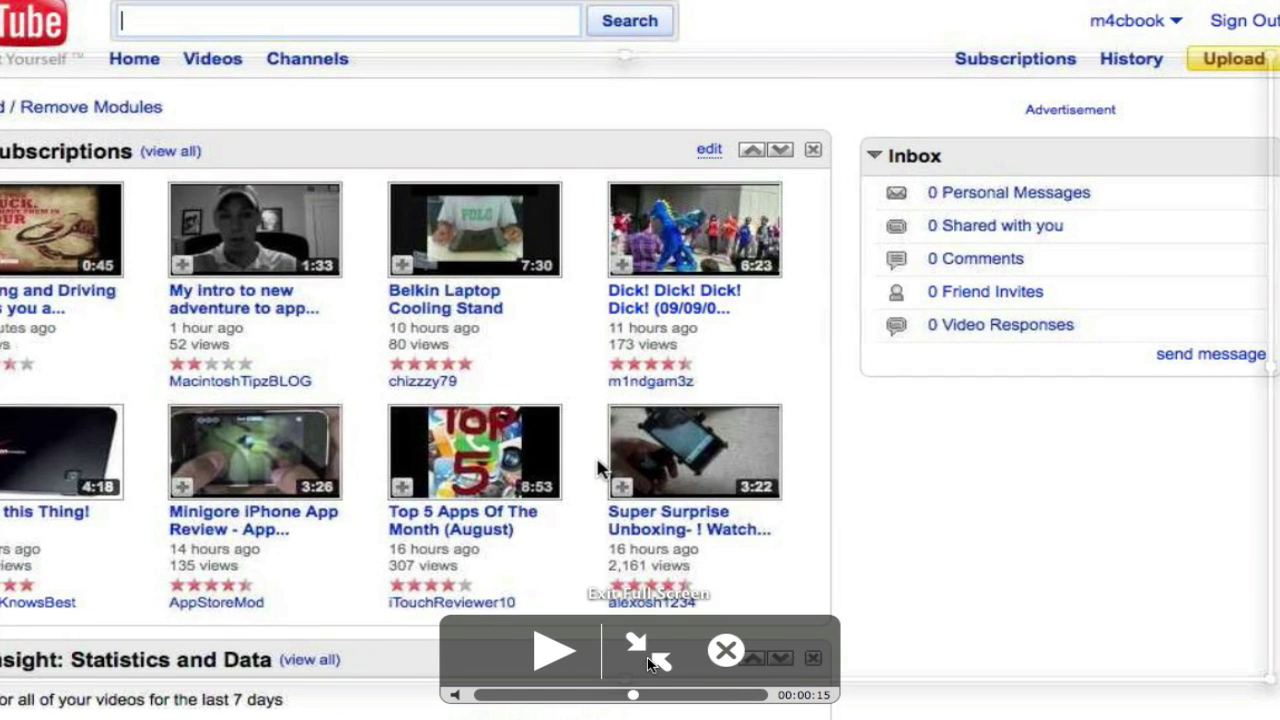
pyautogui.click(647, 620)
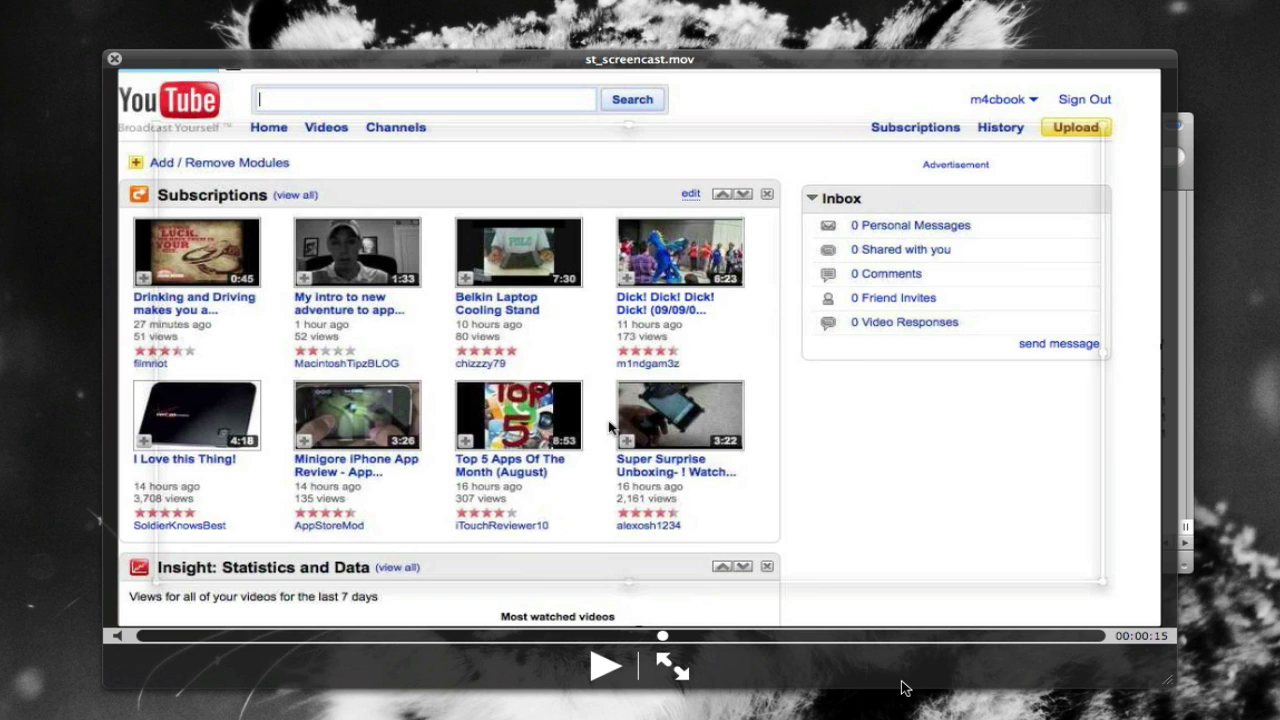
pyautogui.press('space')
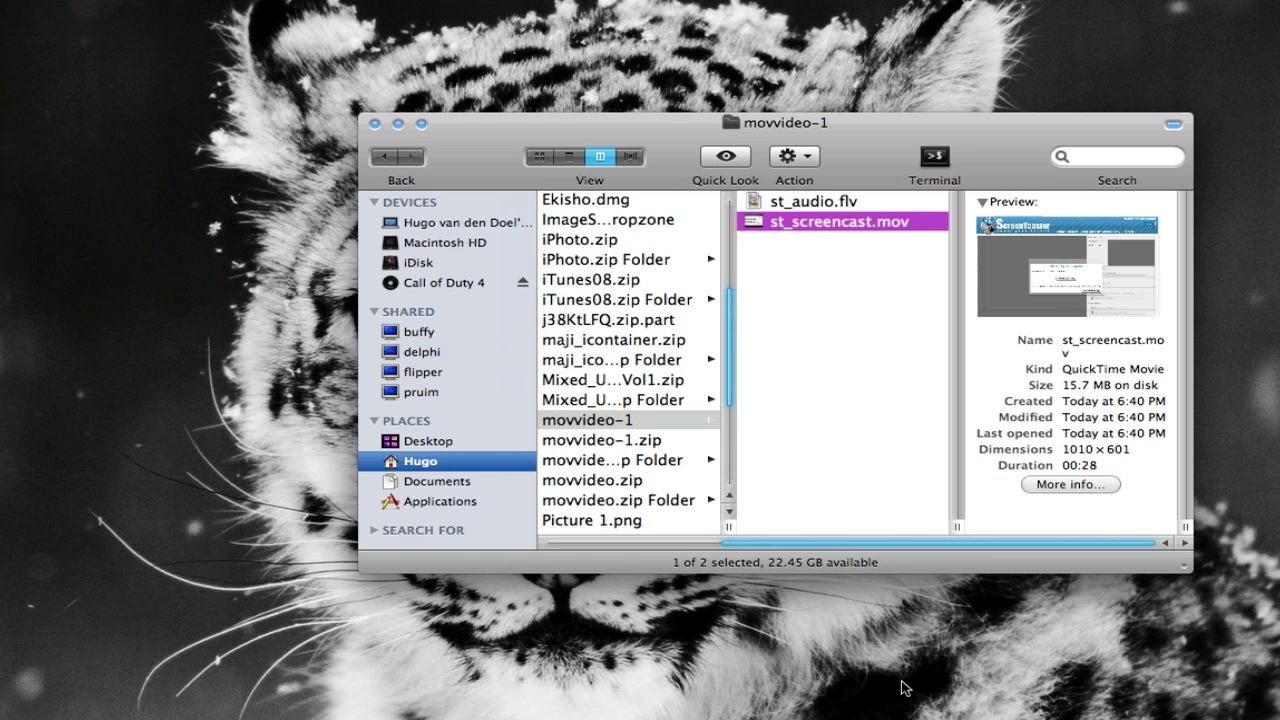
# Quick Look st_screencast.mov once more, close the preview and deselect the movie
pyautogui.press('space')
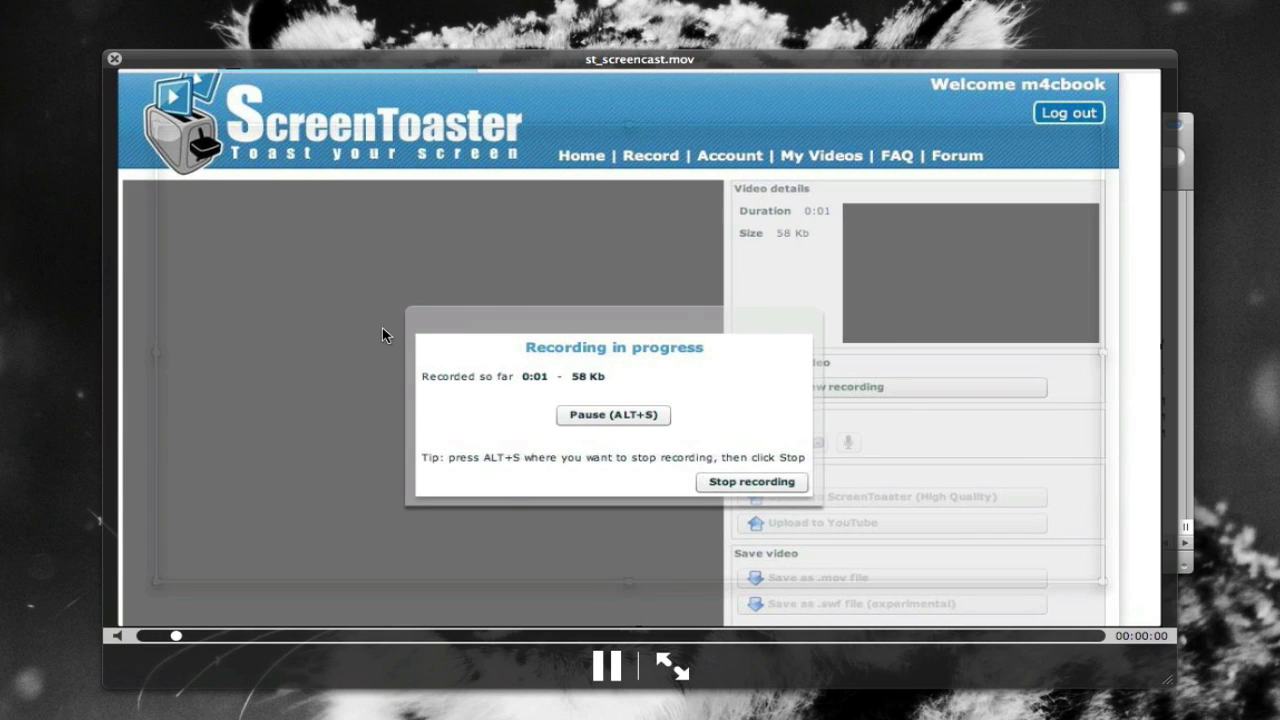
pyautogui.press('space')
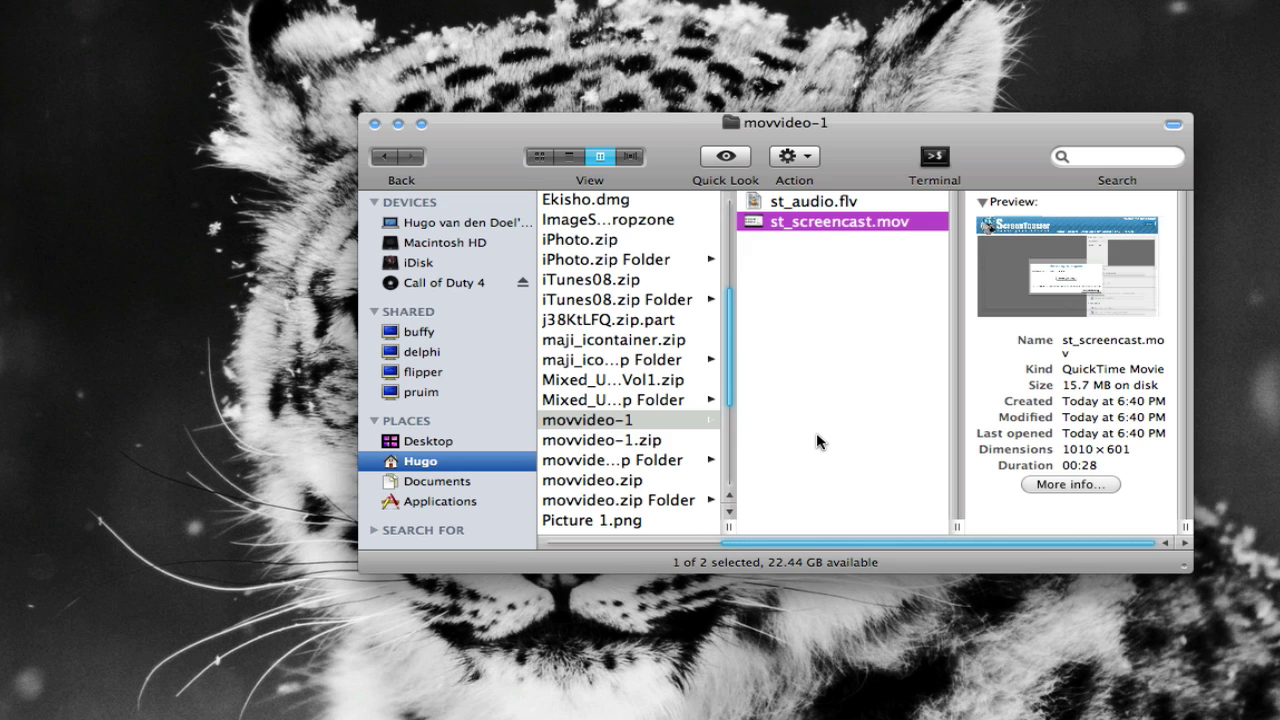
pyautogui.click(845, 451)
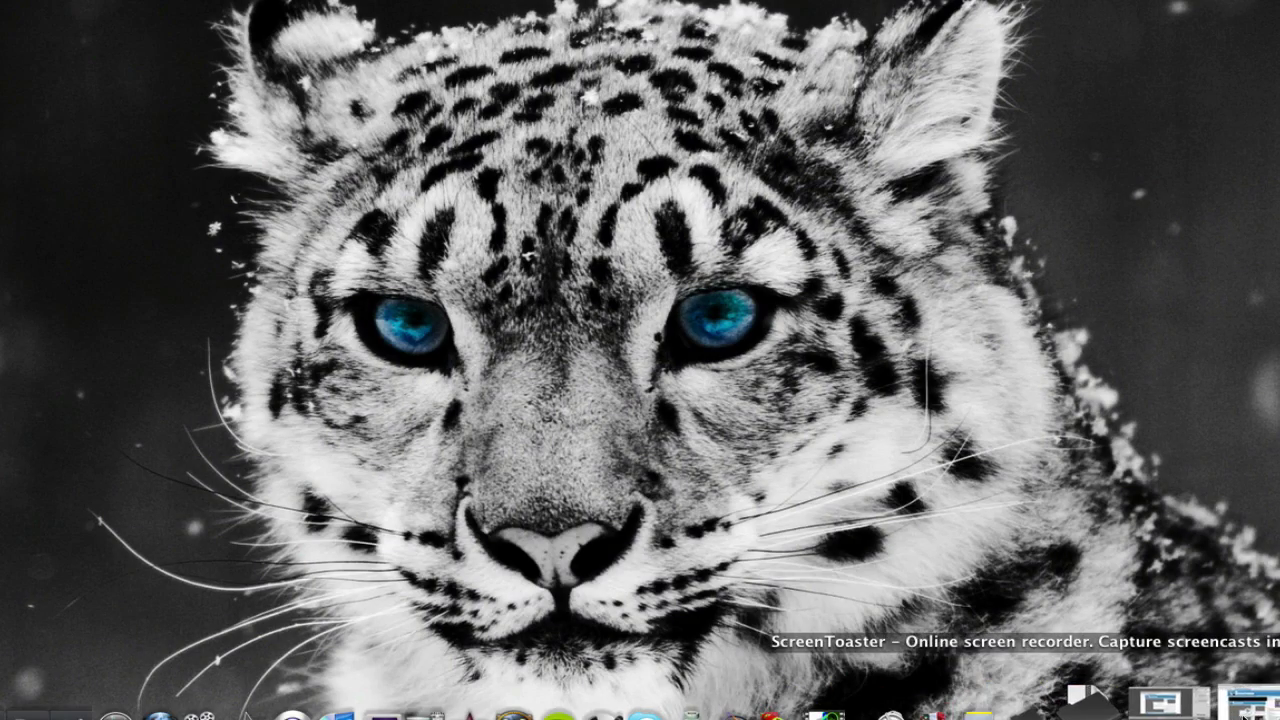
# Restore the minimized Firefox window from the Dock and return to the ScreenToaster home page
pyautogui.click(1245, 705)
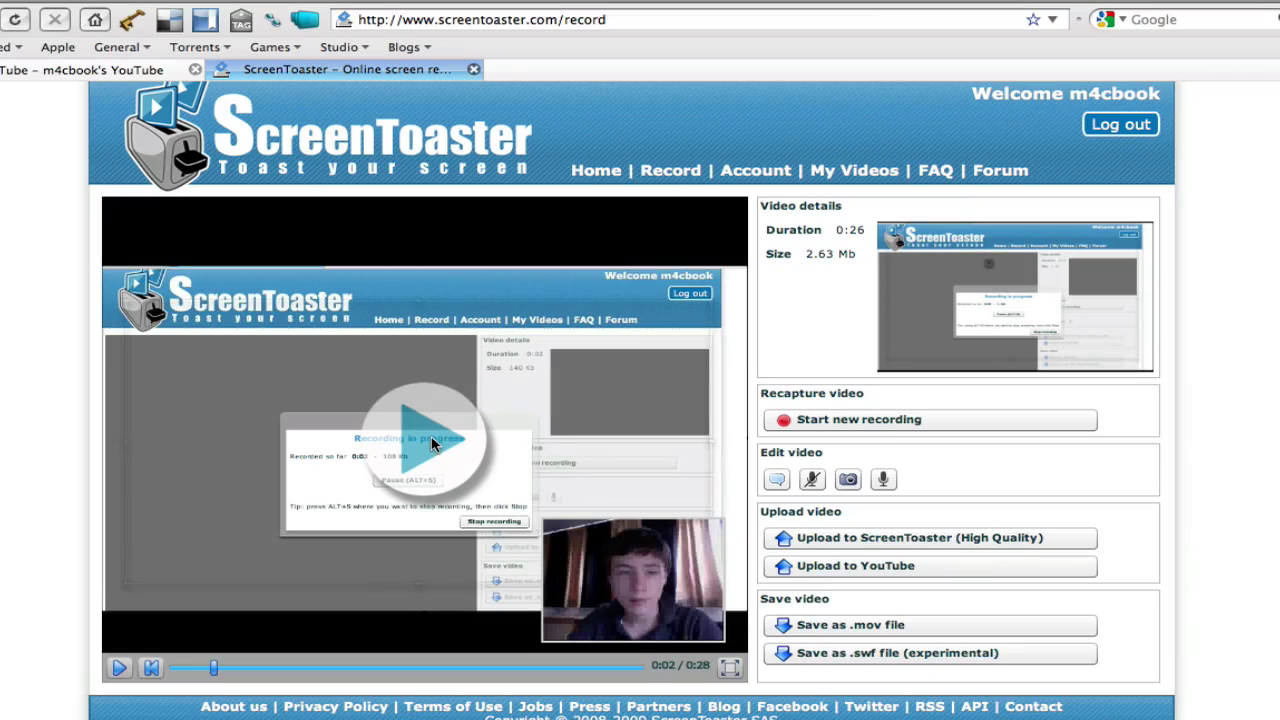
pyautogui.scroll(1, 420, 300)
pyautogui.click(363, 172)
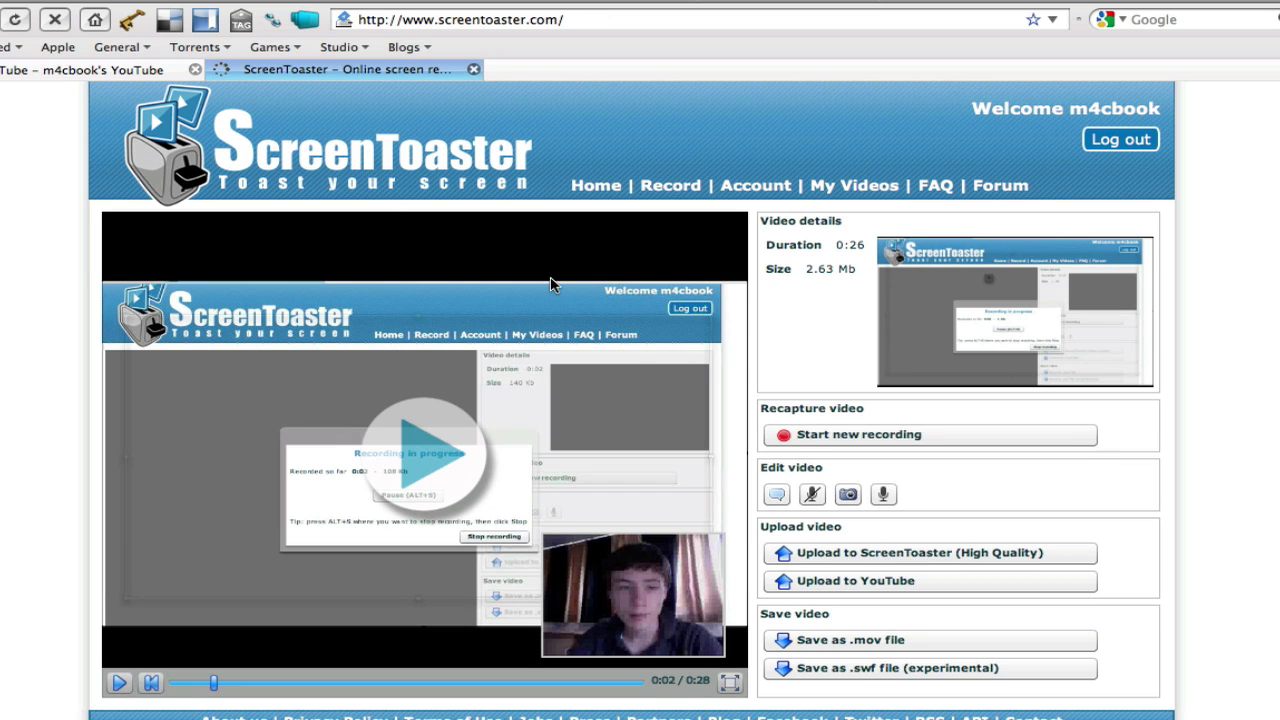